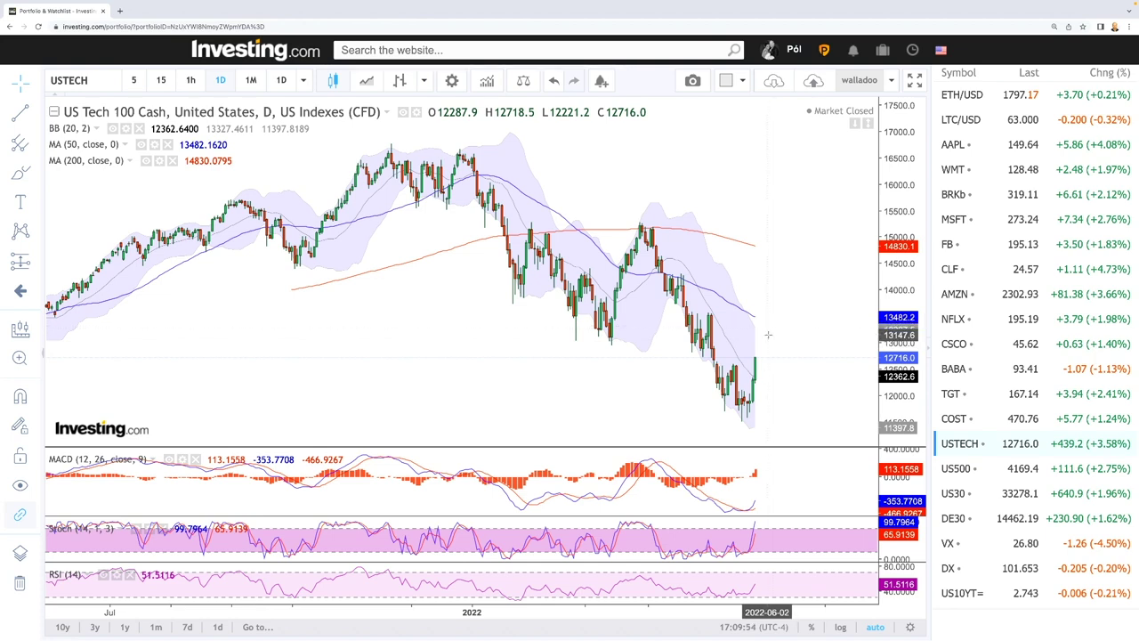
# Examine the recent USTECH price action on the daily and 4-hour charts.
pyautogui.scroll(1, 769, 335)
pyautogui.scroll(1, 768, 336)
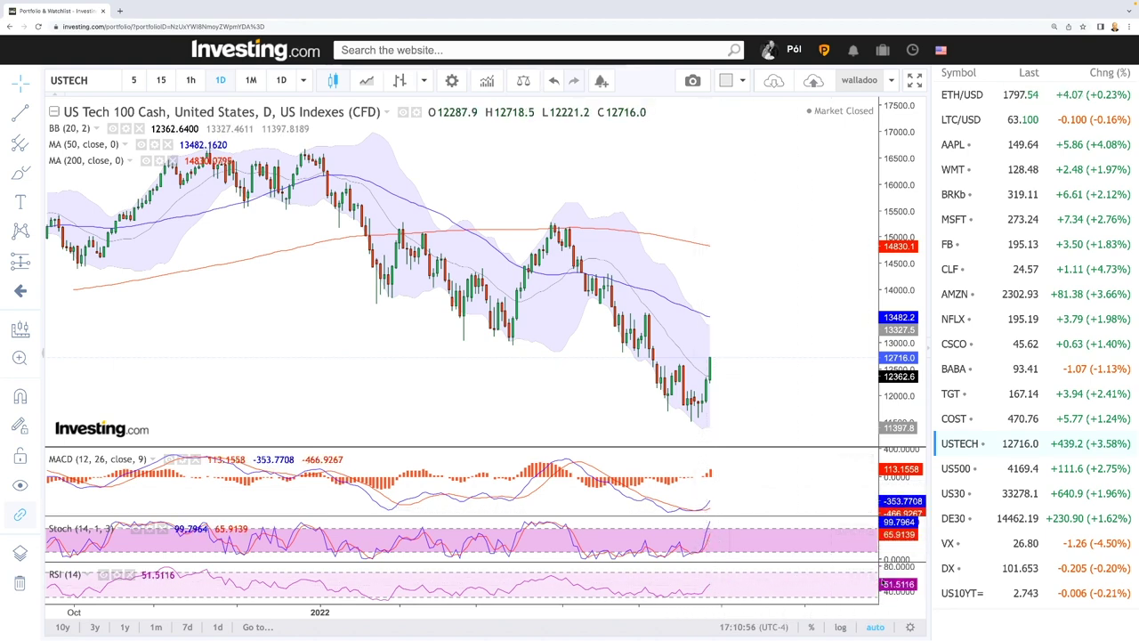
pyautogui.click(305, 83)
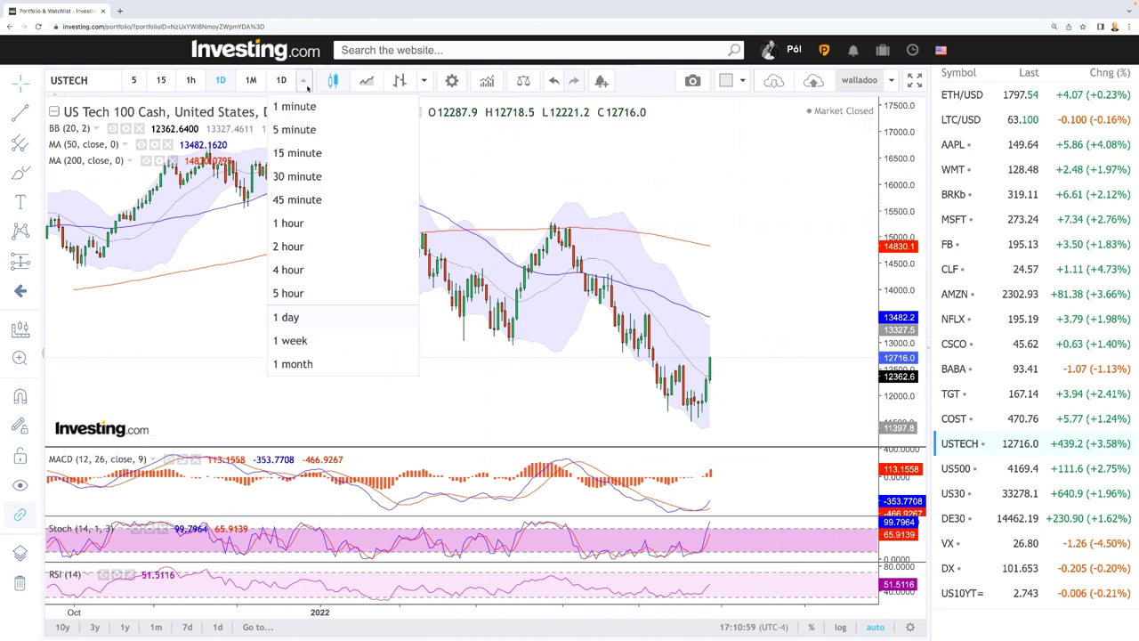
pyautogui.click(288, 270)
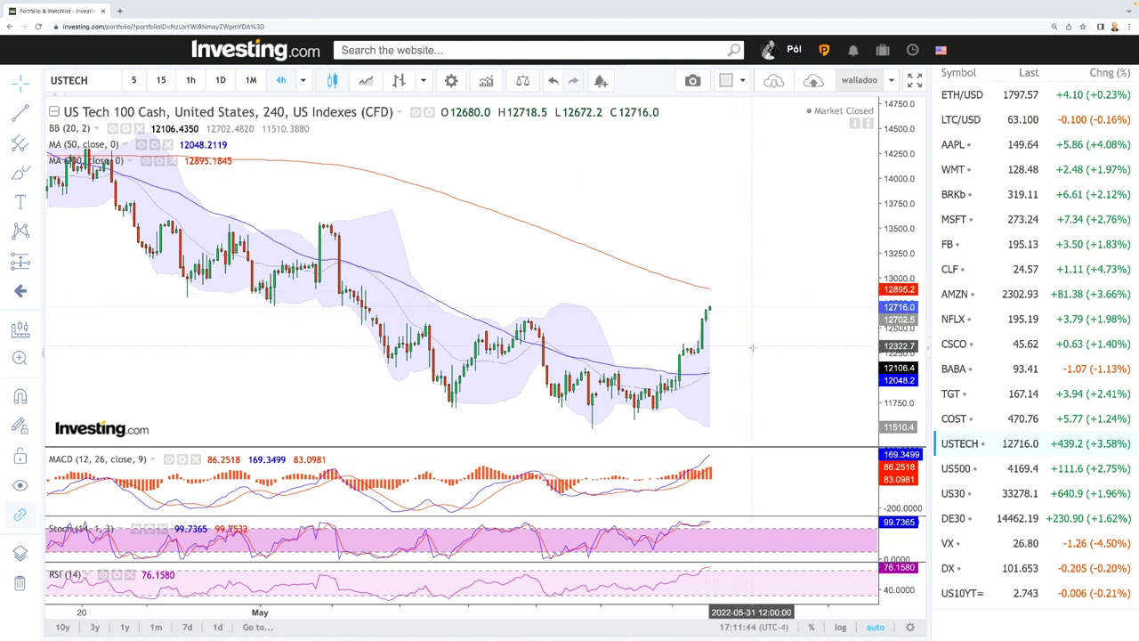
pyautogui.scroll(-2, 757, 364)
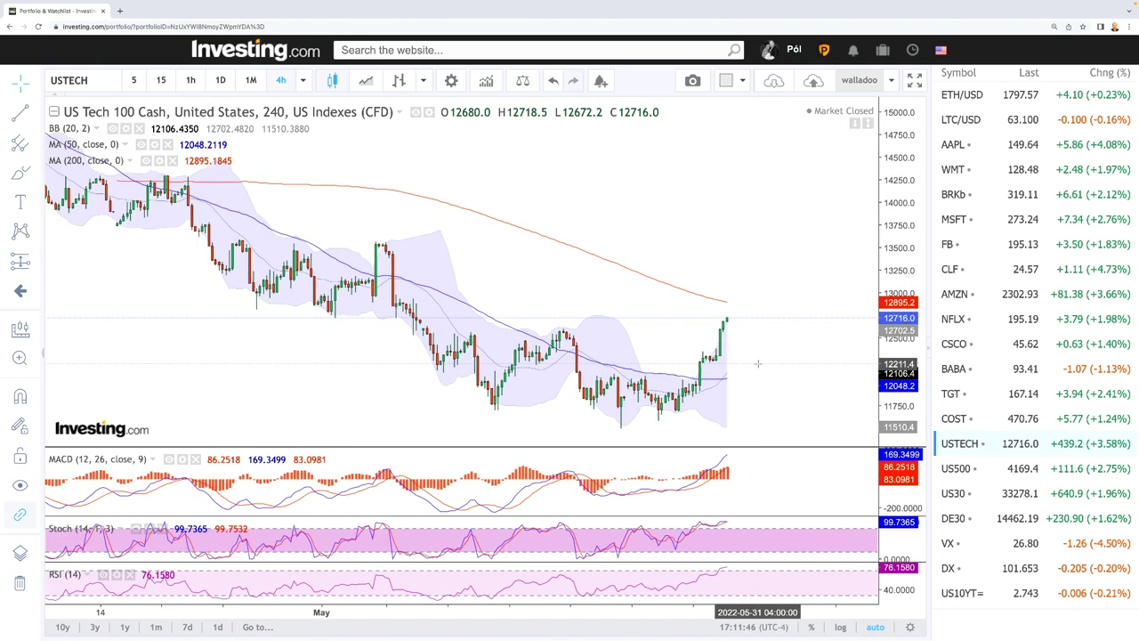
pyautogui.scroll(-2, 757, 364)
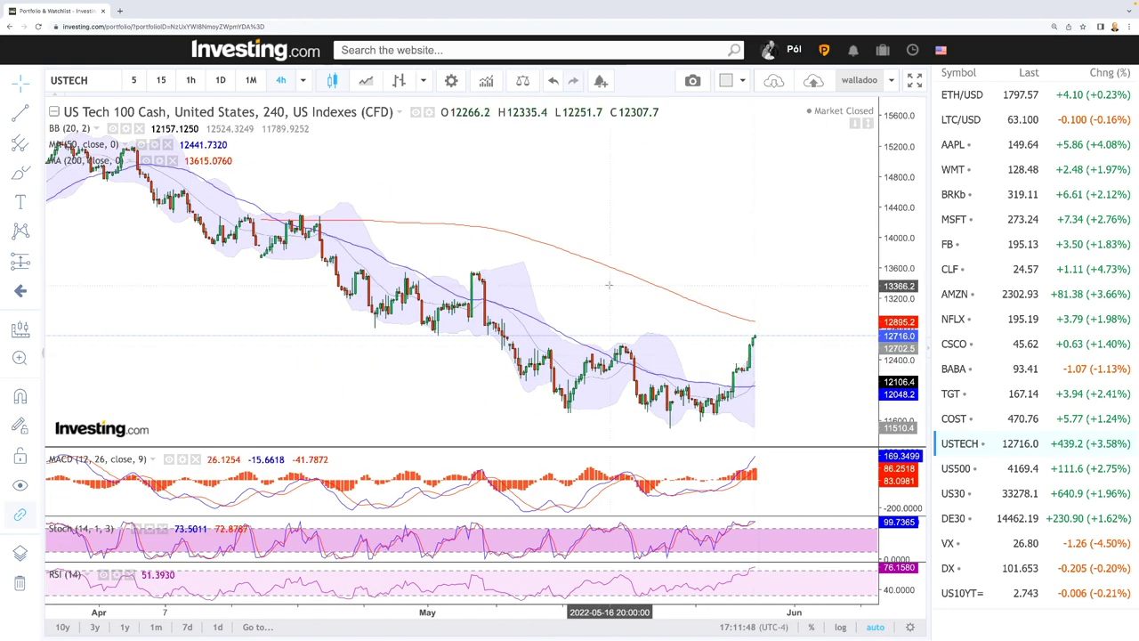
# Switch USTECH to the daily interval and brush downward-curving extensions of the 50-day and 200-day moving averages.
pyautogui.click(221, 81)
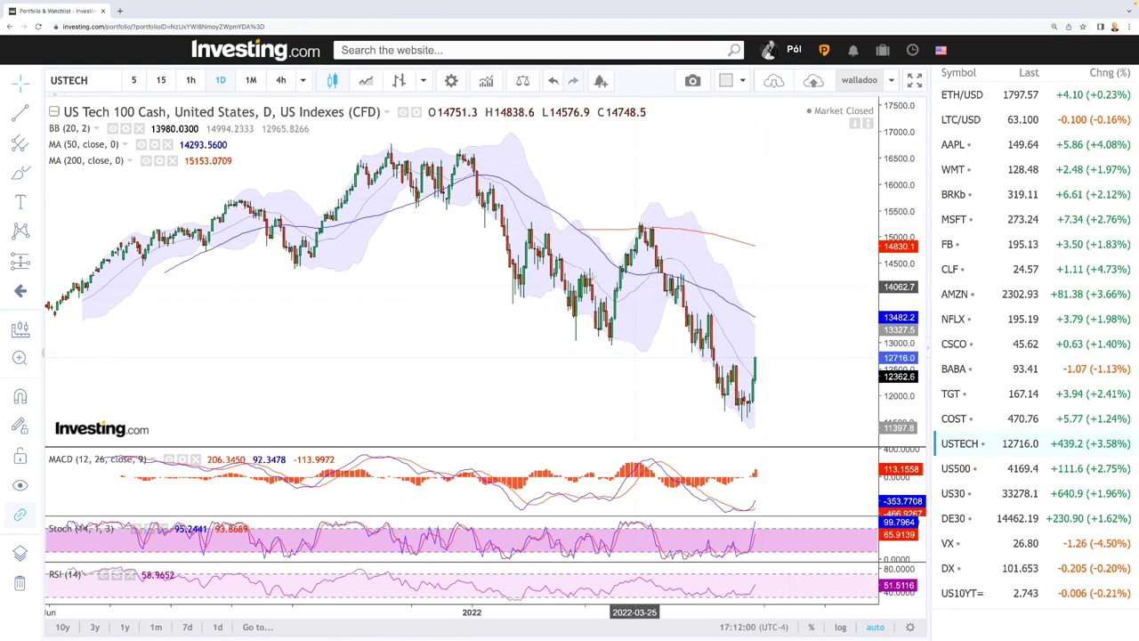
pyautogui.click(21, 175)
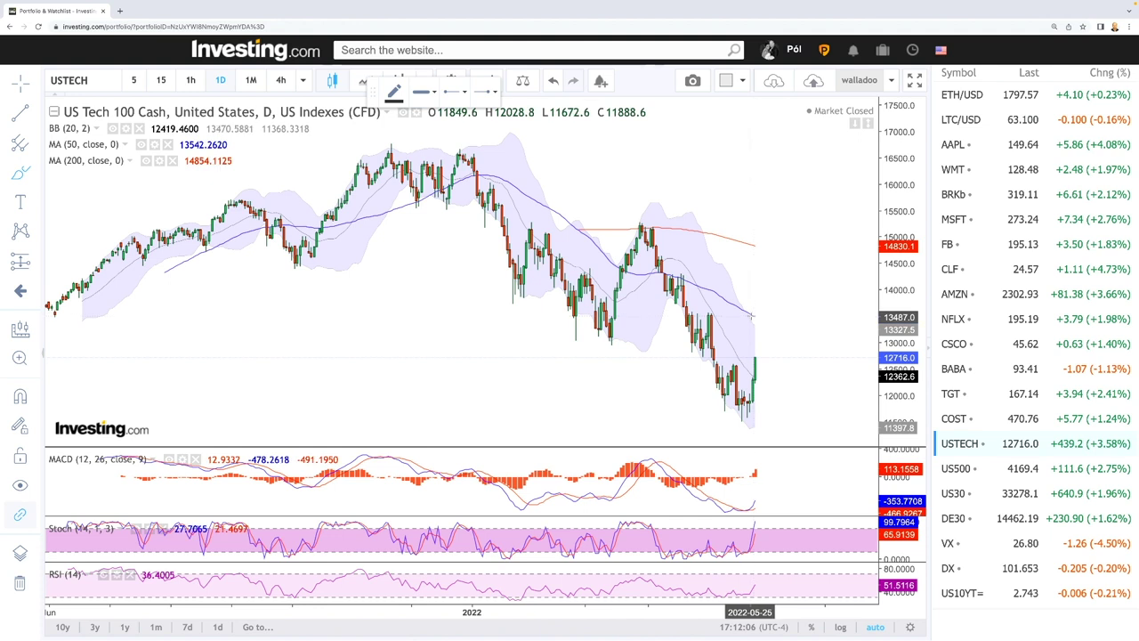
pyautogui.click(754, 317)
pyautogui.moveTo(754, 317); pyautogui.dragTo(784, 334)
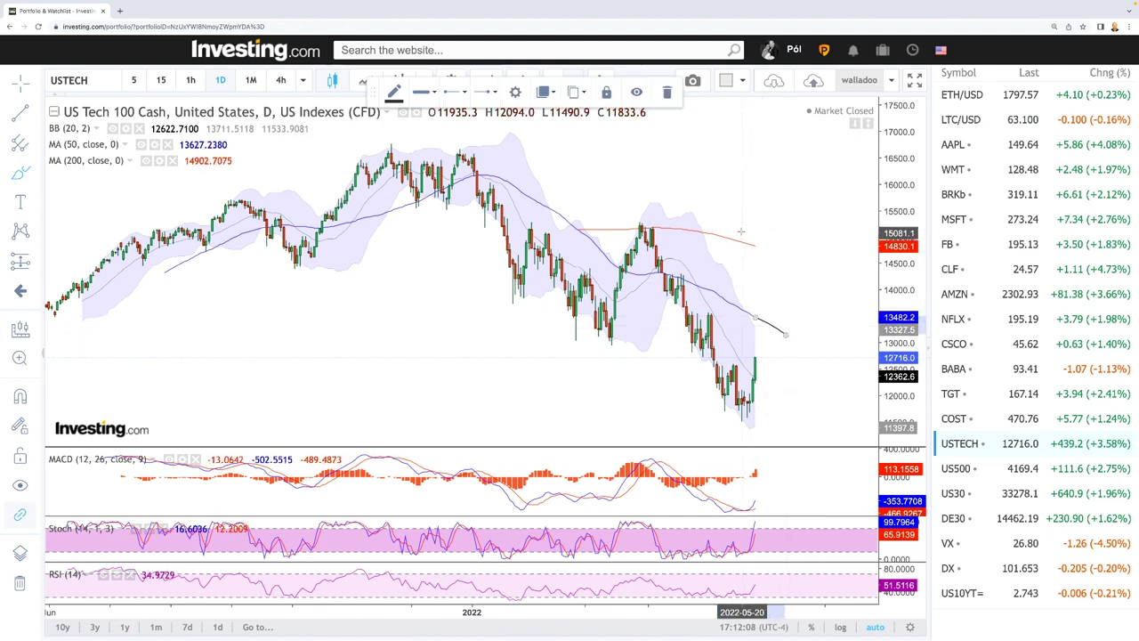
pyautogui.moveTo(753, 245); pyautogui.dragTo(802, 274)
# Brush two projected USTECH price paths, one rising to each moving-average extension before falling.
pyautogui.moveTo(754, 359)
pyautogui.mouseDown()
pyautogui.moveTo(775, 329)
pyautogui.moveTo(794, 412)
pyautogui.mouseUp()
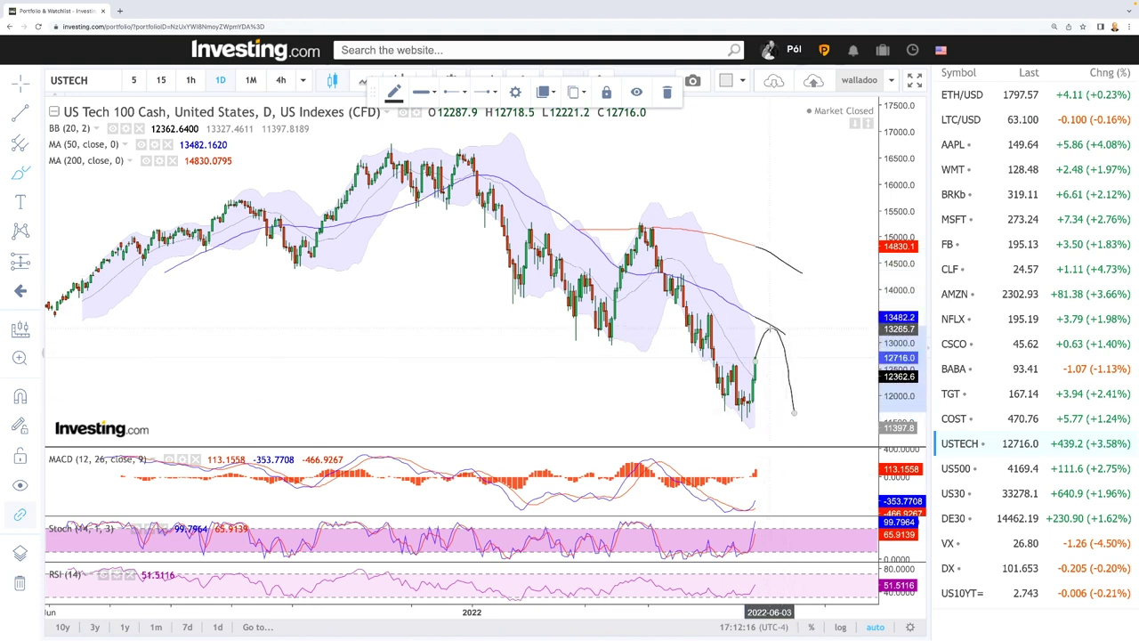
pyautogui.moveTo(772, 329)
pyautogui.mouseDown()
pyautogui.moveTo(799, 271)
pyautogui.moveTo(827, 375)
pyautogui.mouseUp()
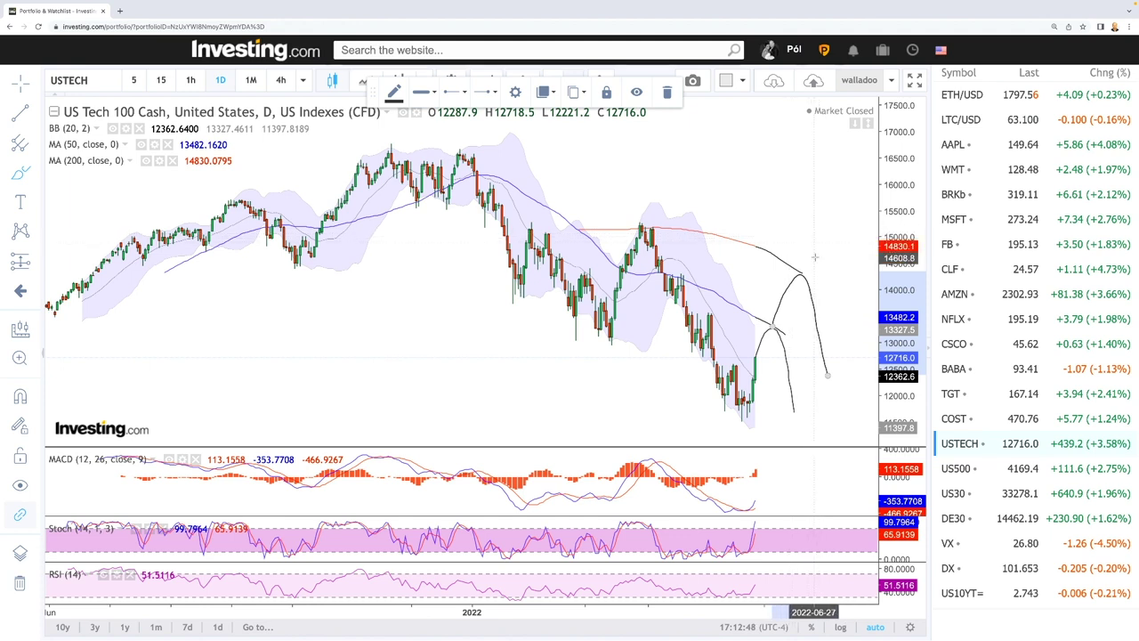
pyautogui.scroll(-5, 815, 257)
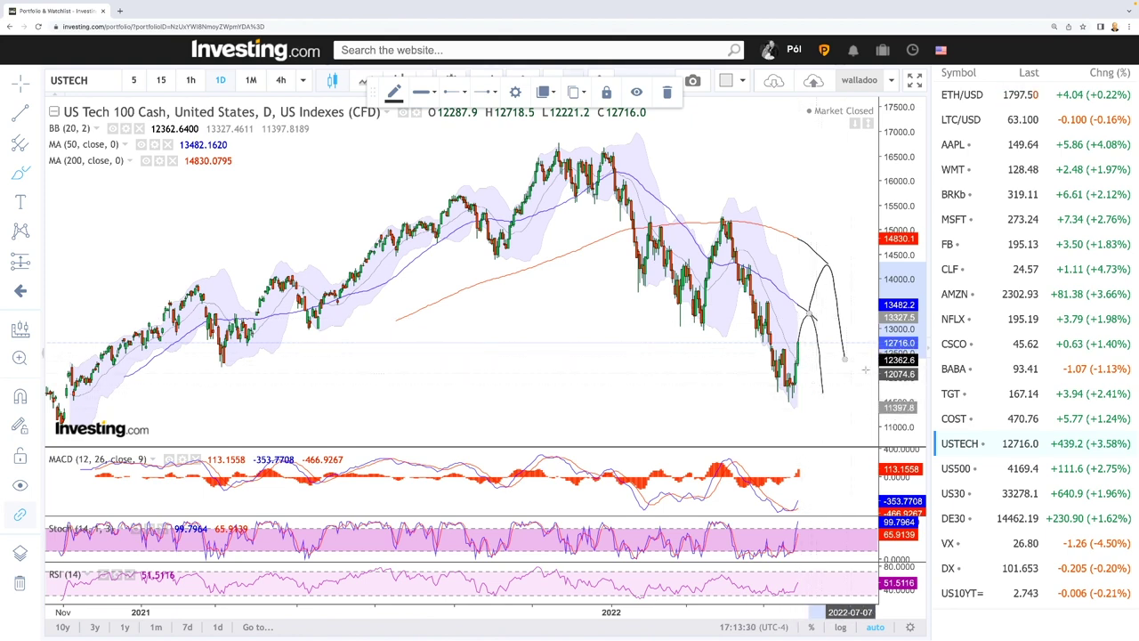
# Open the US500 daily chart and brush a 50-day average extension with a price path that dips, rises to it and falls.
pyautogui.click(957, 468)
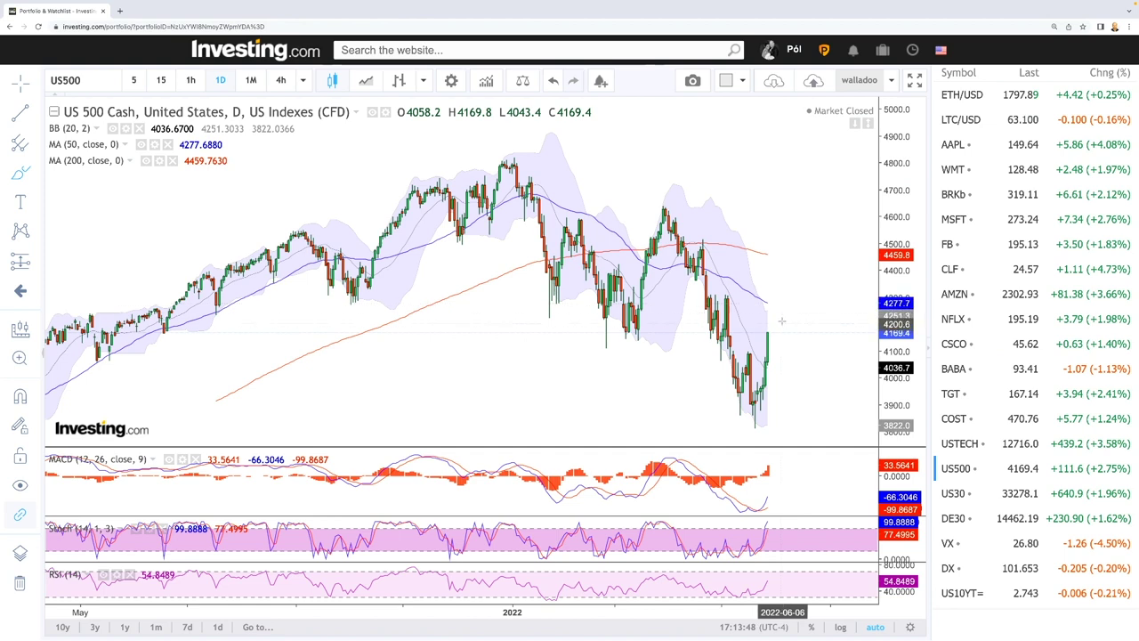
pyautogui.scroll(5, 776, 329)
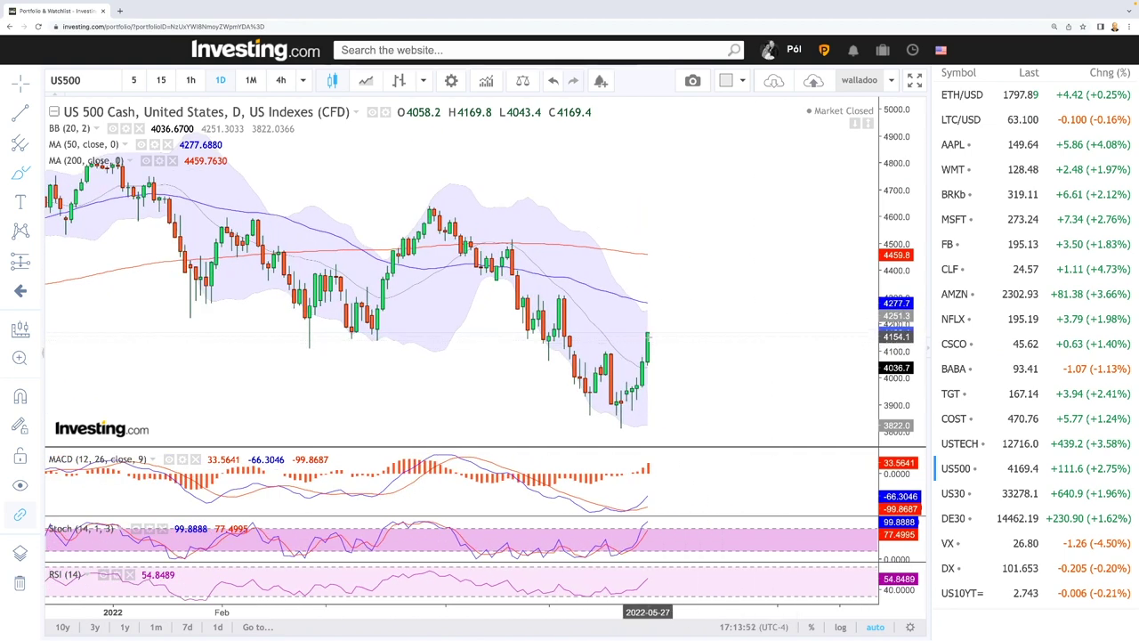
pyautogui.click(651, 332)
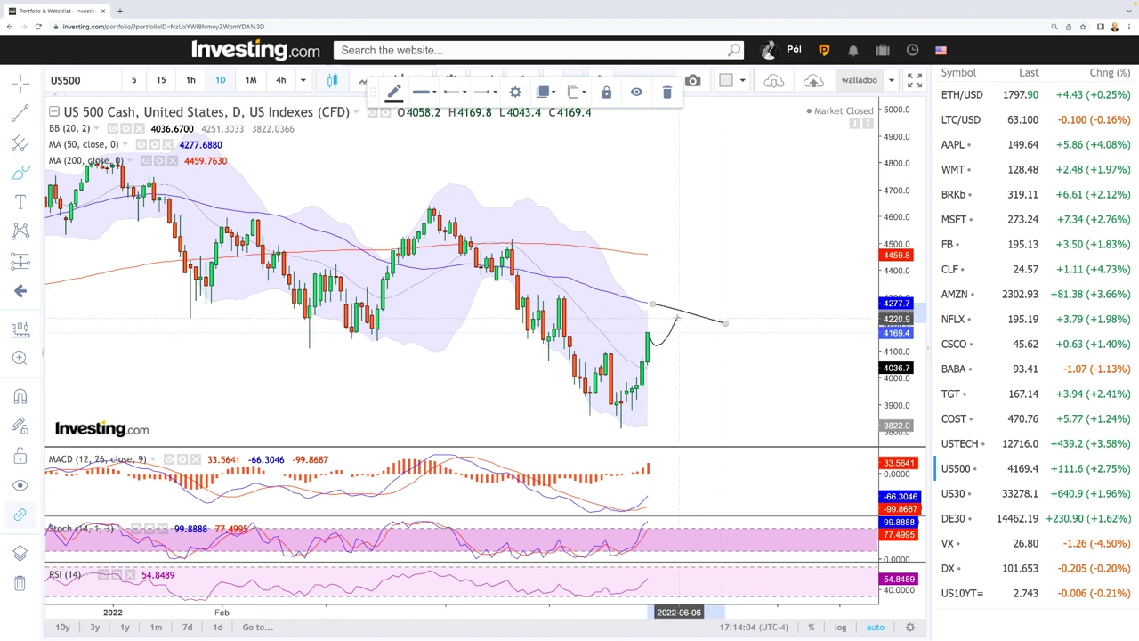
pyautogui.moveTo(703, 328); pyautogui.dragTo(734, 427)
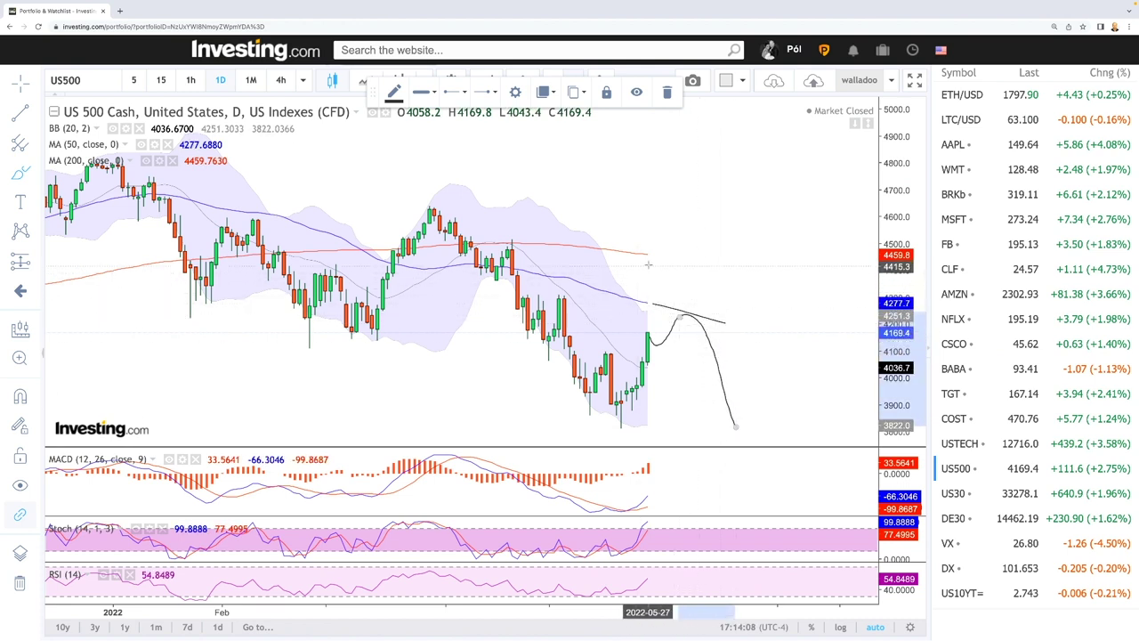
# Brush a downward extension of the US500 200-day moving average and a second price path rising to it before falling.
pyautogui.moveTo(652, 255); pyautogui.dragTo(803, 301)
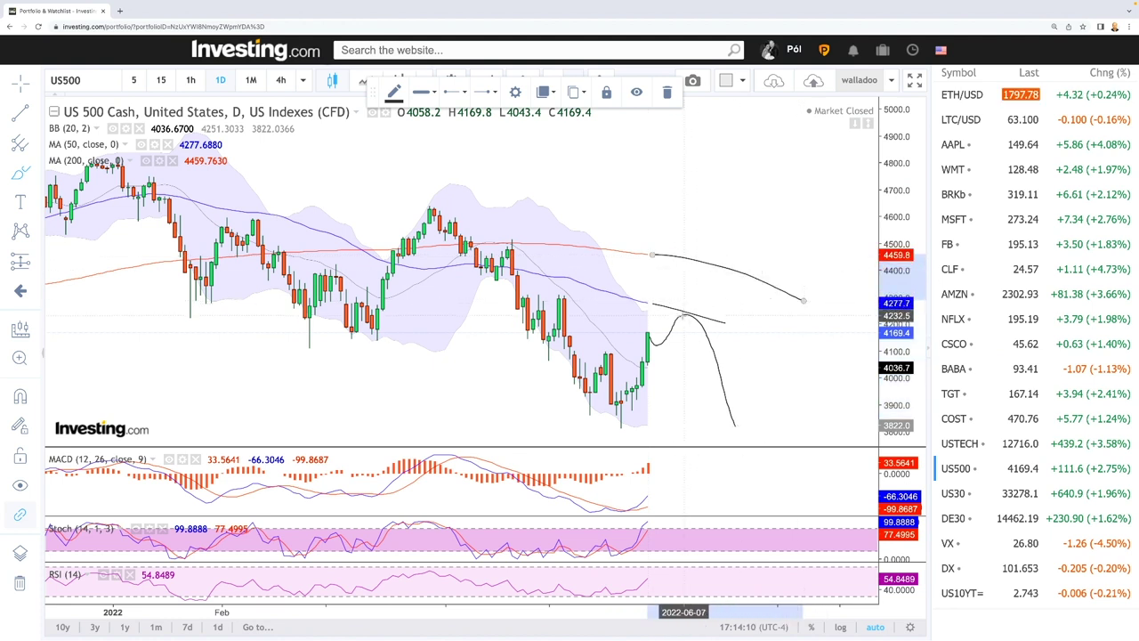
pyautogui.click(678, 320)
pyautogui.moveTo(692, 303)
pyautogui.mouseDown()
pyautogui.moveTo(708, 280)
pyautogui.moveTo(766, 331)
pyautogui.moveTo(821, 420)
pyautogui.mouseUp()
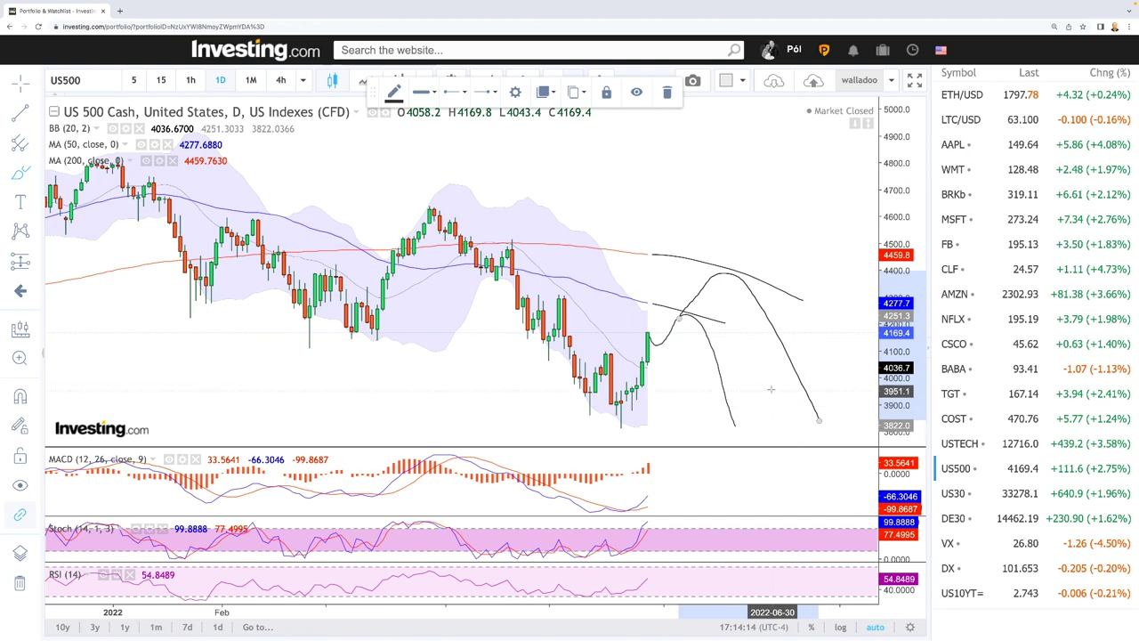
# Brush a descending channel on US500, with one line along the 2022 highs and another beneath the lows, and review it against the longer-term trend.
pyautogui.scroll(2, 772, 384)
pyautogui.scroll(-5, 773, 384)
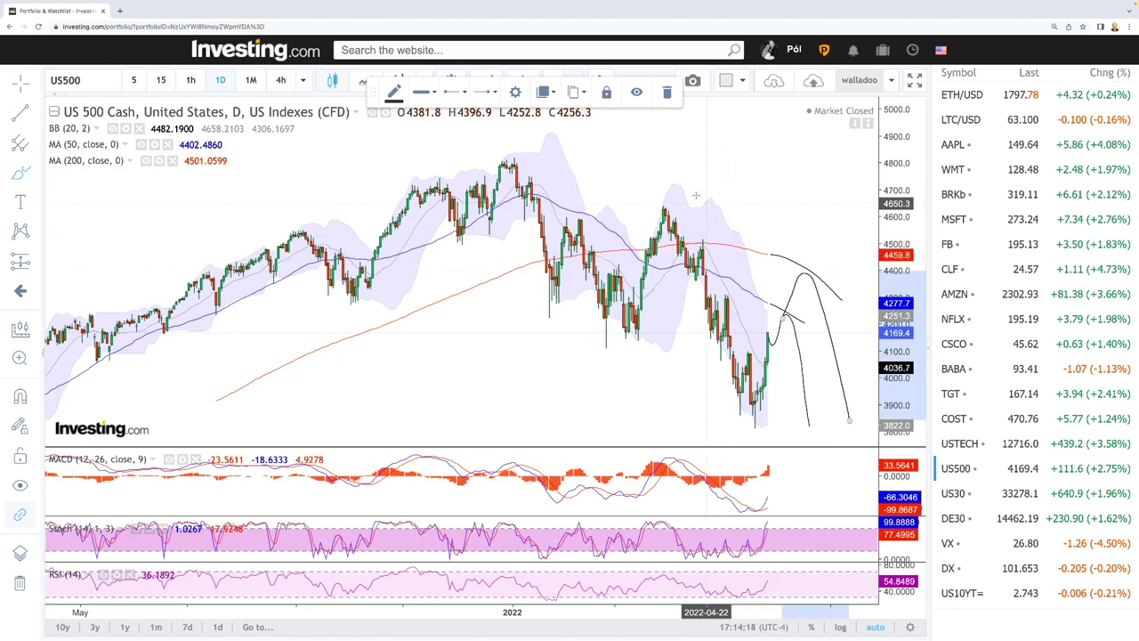
pyautogui.moveTo(519, 159); pyautogui.dragTo(772, 287)
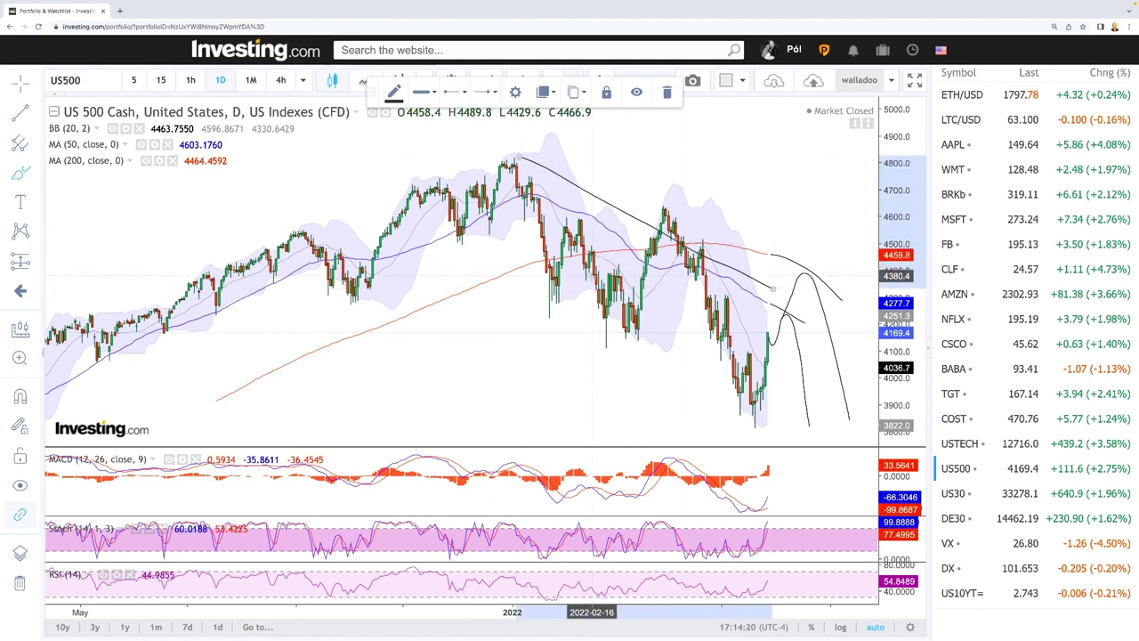
pyautogui.moveTo(460, 269); pyautogui.dragTo(765, 429)
pyautogui.scroll(1, 775, 366)
pyautogui.scroll(-5, 776, 365)
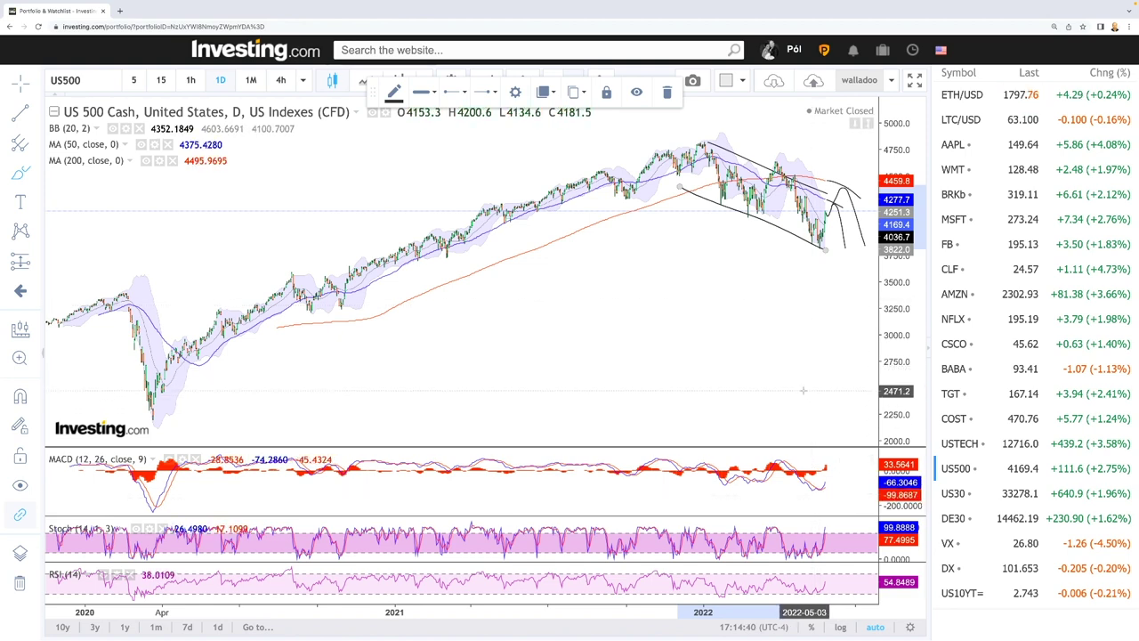
pyautogui.scroll(4, 802, 390)
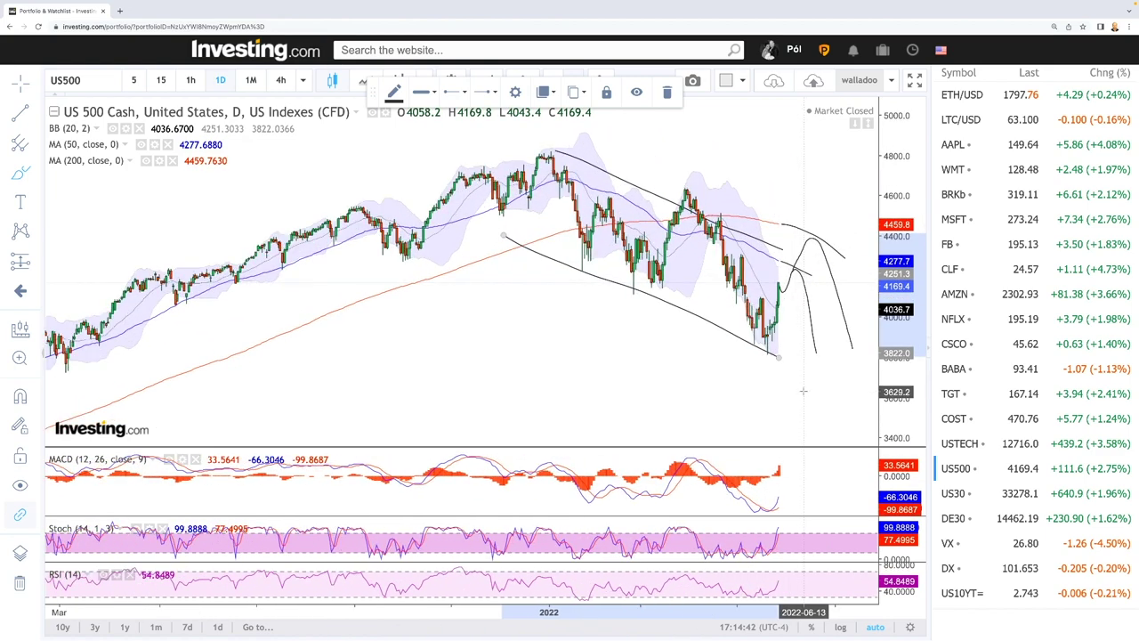
pyautogui.scroll(-4, 798, 386)
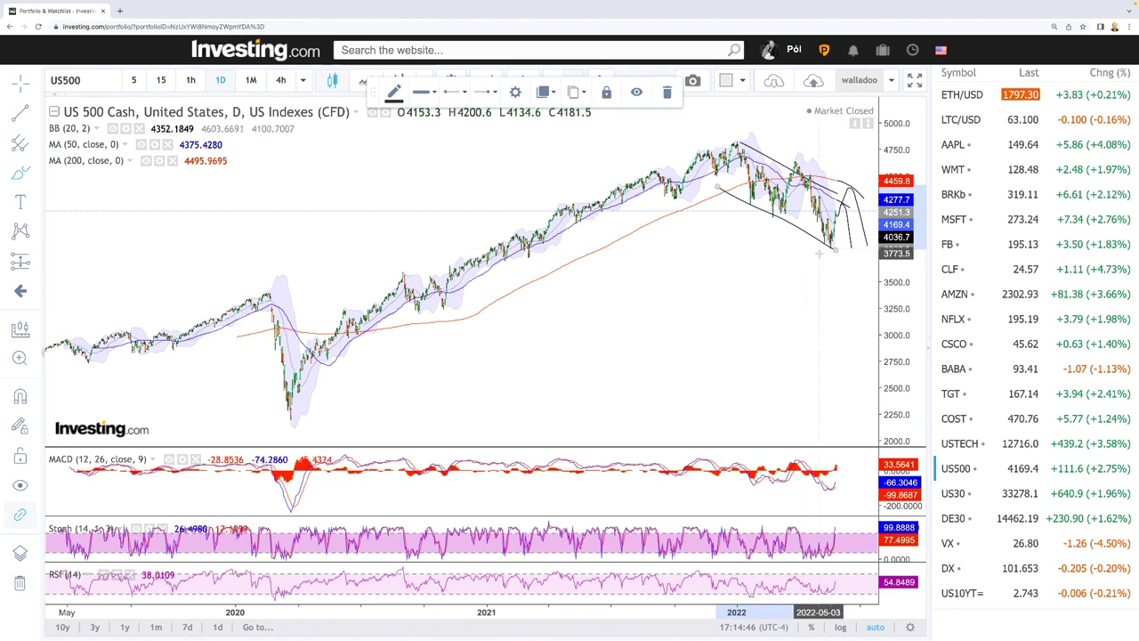
pyautogui.scroll(4, 825, 280)
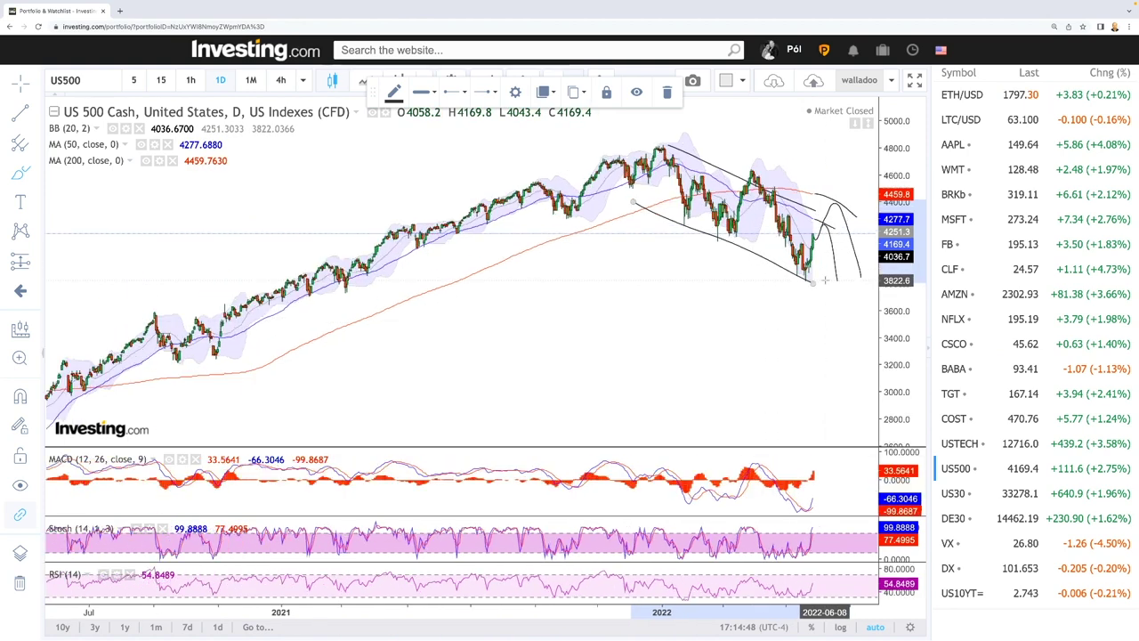
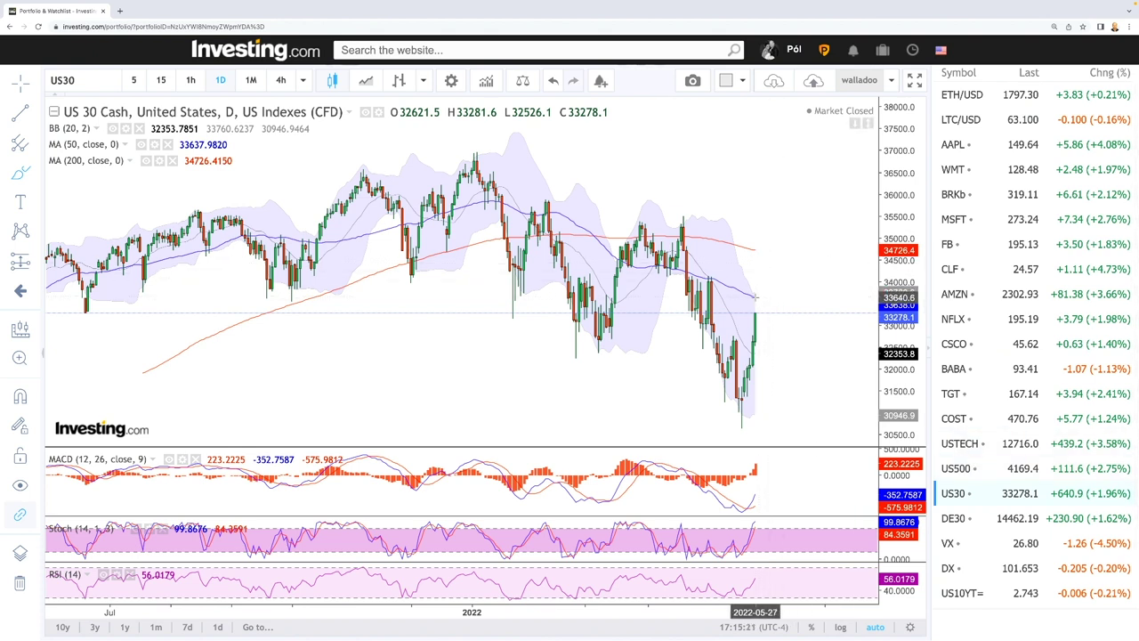
# On the US30 daily chart, brush extensions of both moving averages and two price paths that rise to them and fall.
pyautogui.moveTo(754, 296); pyautogui.dragTo(784, 312)
pyautogui.moveTo(755, 249); pyautogui.dragTo(805, 276)
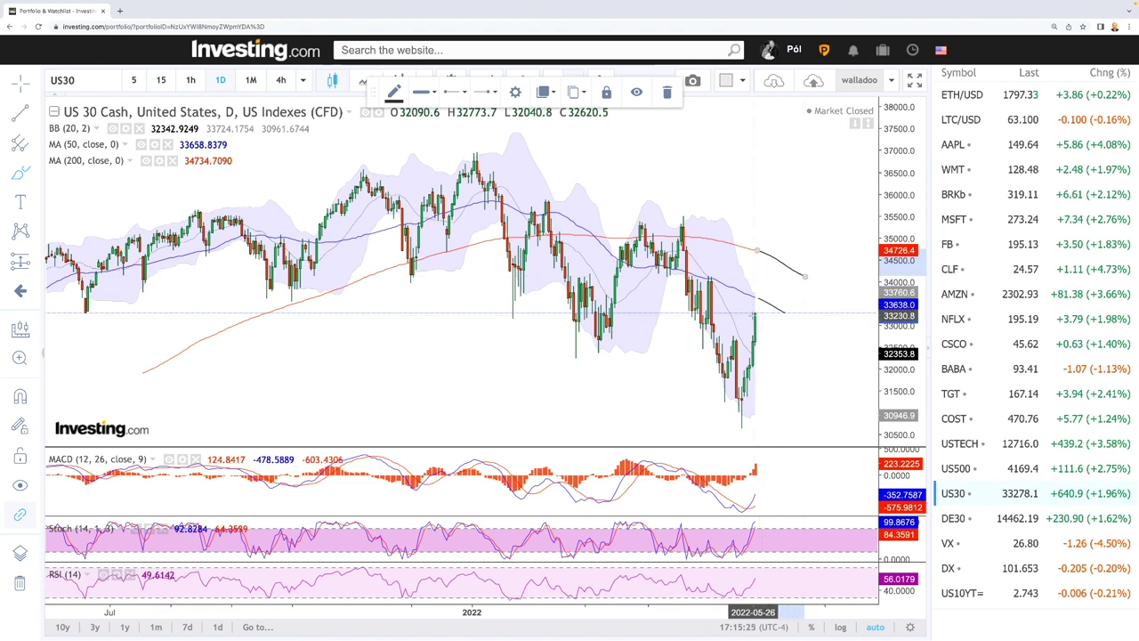
pyautogui.moveTo(759, 306)
pyautogui.mouseDown()
pyautogui.moveTo(787, 325)
pyautogui.moveTo(818, 416)
pyautogui.mouseUp()
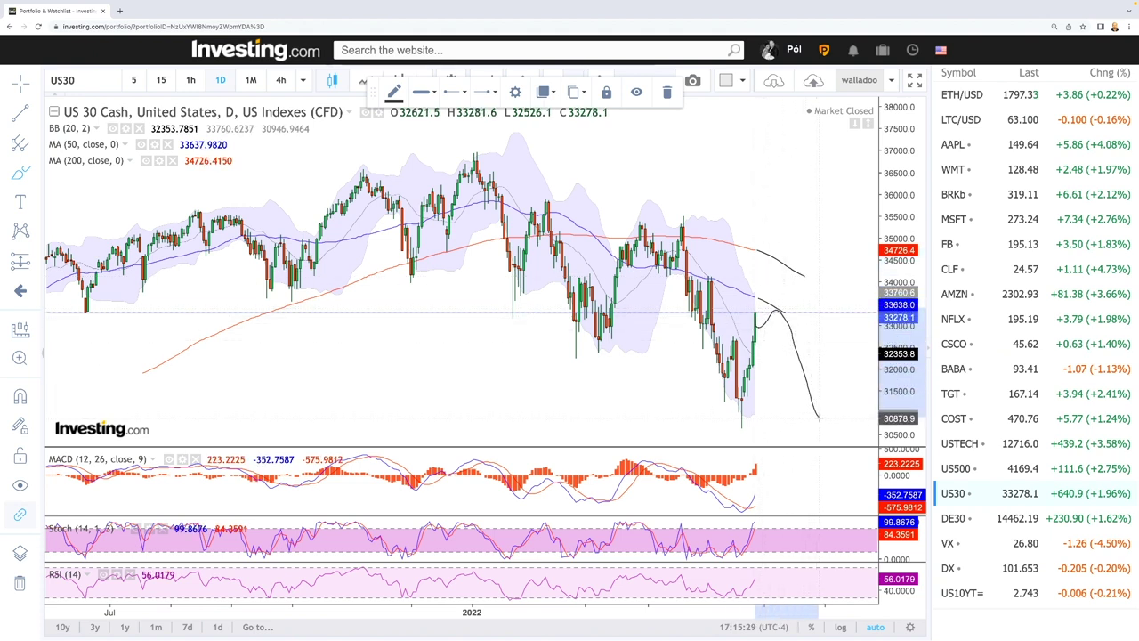
pyautogui.moveTo(781, 303)
pyautogui.mouseDown()
pyautogui.moveTo(799, 280)
pyautogui.moveTo(847, 390)
pyautogui.mouseUp()
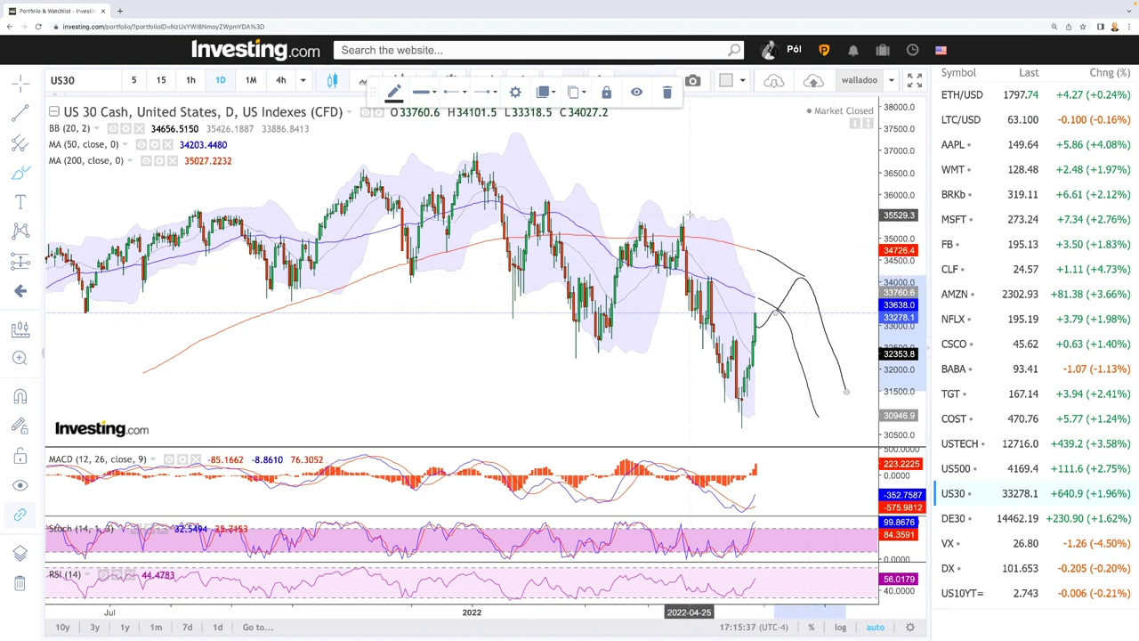
# Circle the two recent US30 highs, brush horizontal resistance lines through them near 35,300, and review the longer-term price history.
pyautogui.moveTo(687, 214); pyautogui.dragTo(638, 219)
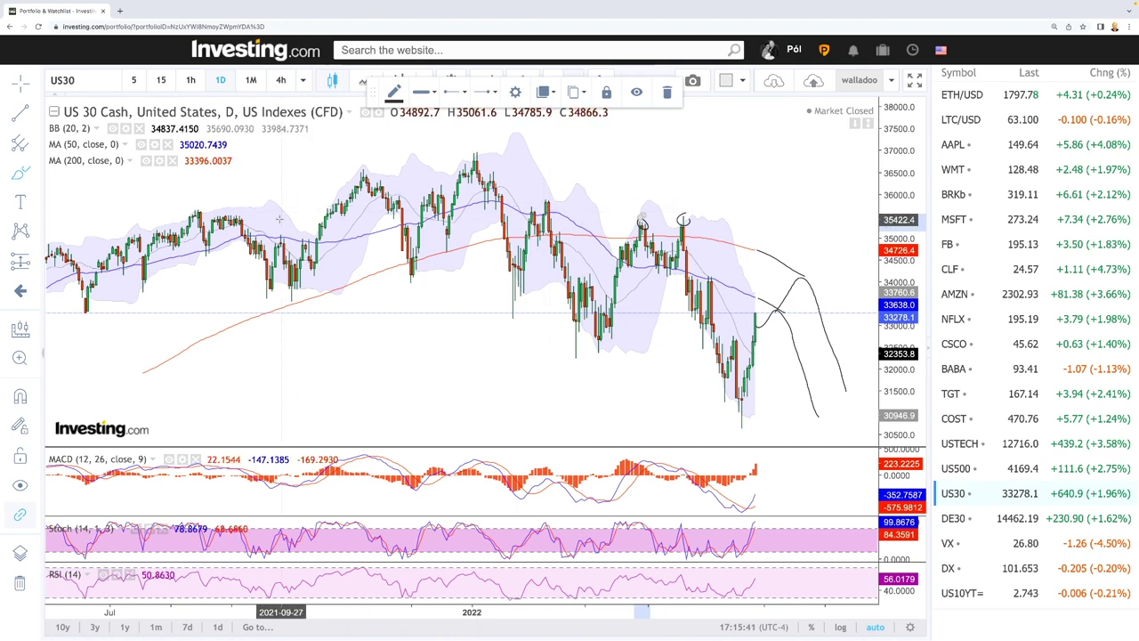
pyautogui.moveTo(222, 206); pyautogui.dragTo(617, 219)
pyautogui.moveTo(230, 217); pyautogui.dragTo(719, 224)
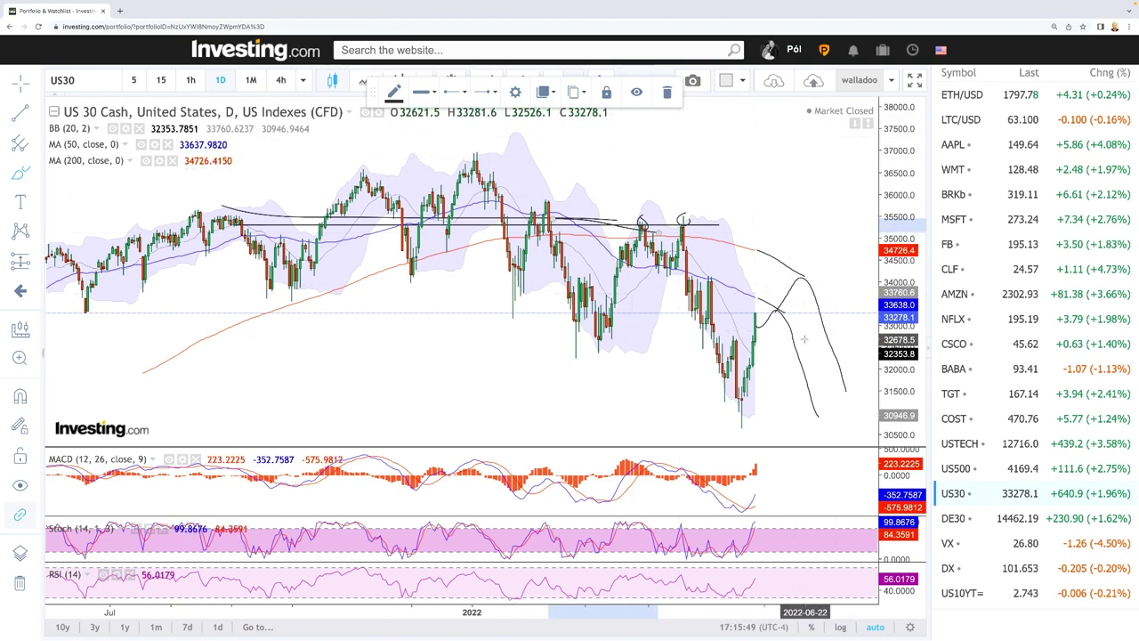
pyautogui.scroll(-5, 795, 382)
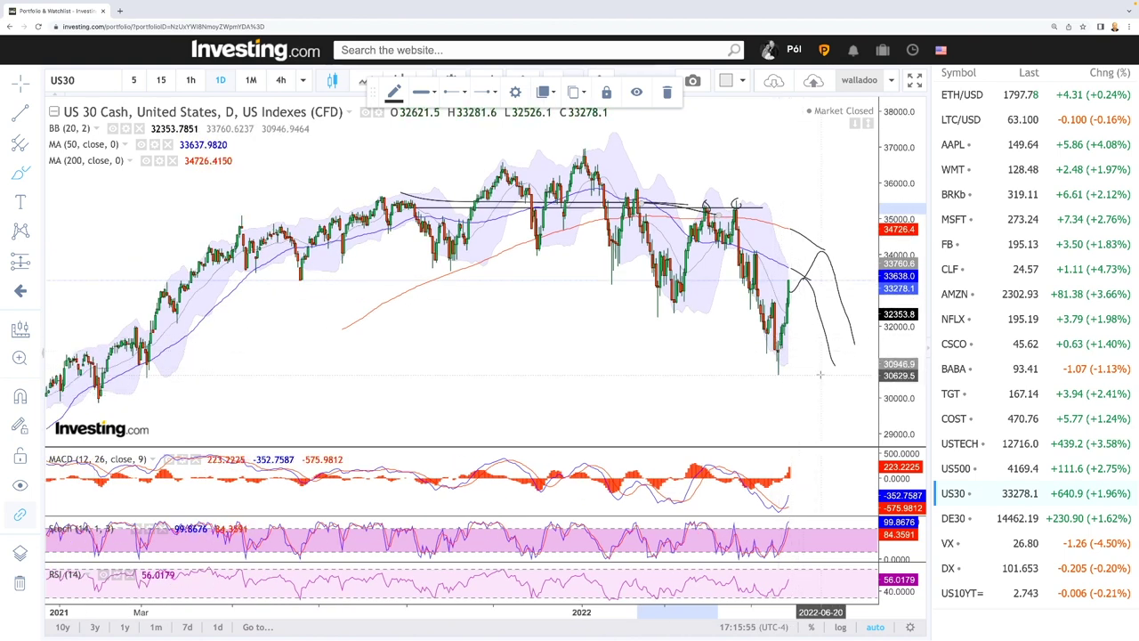
pyautogui.scroll(-5, 779, 375)
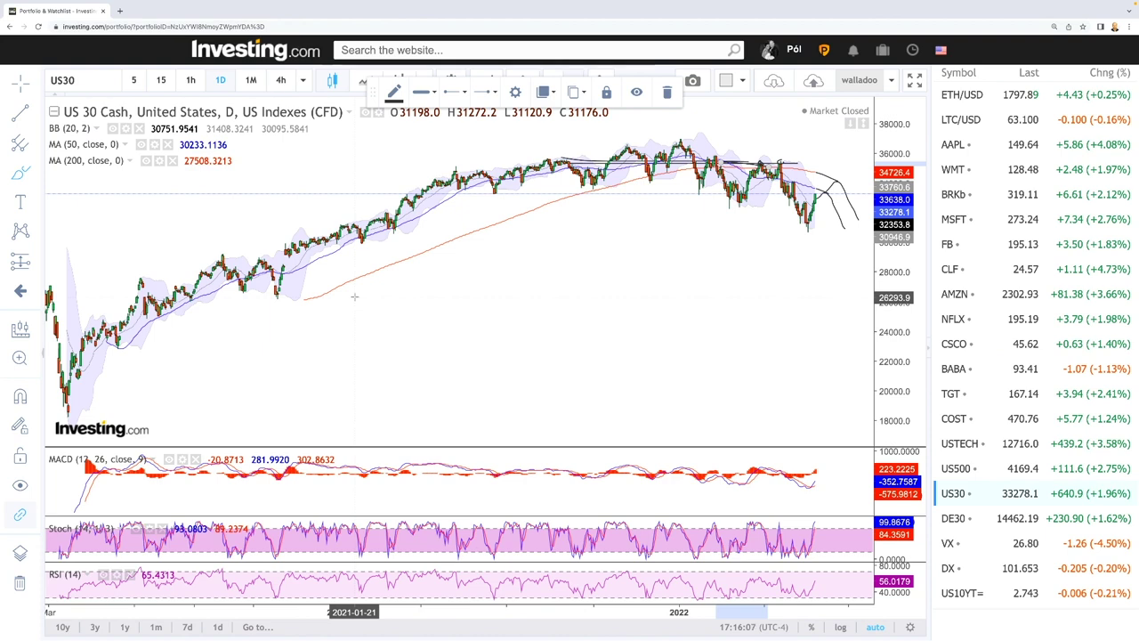
pyautogui.scroll(-5, 354, 296)
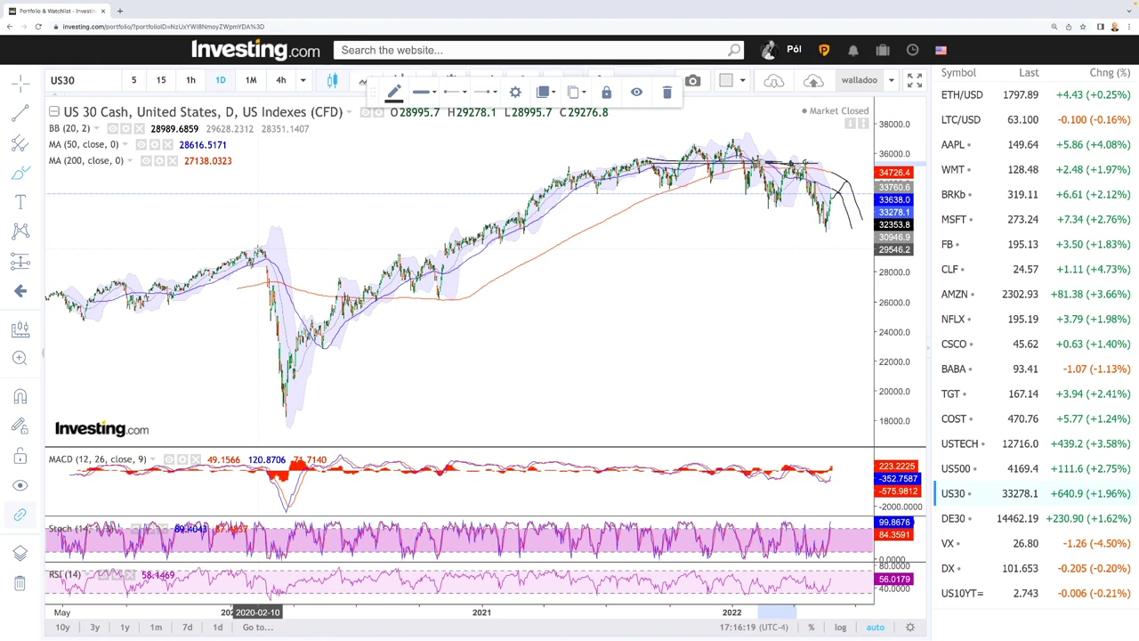
pyautogui.scroll(5, 703, 436)
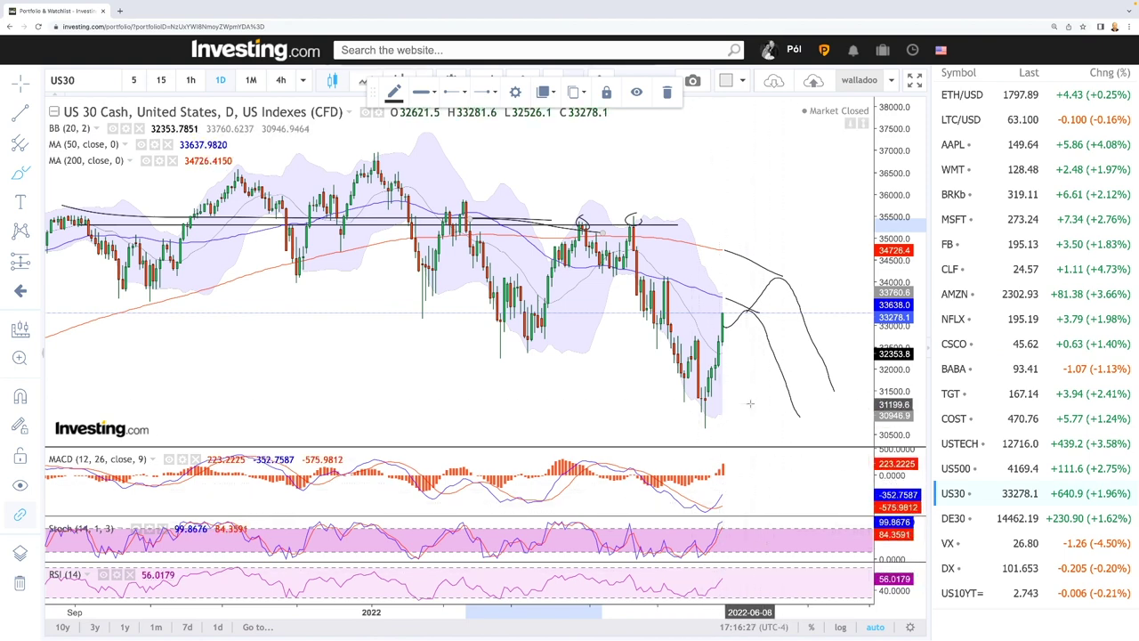
# On the DE30 daily chart, brush a descending channel, with one line along the highs since late March and another beneath the lows.
pyautogui.click(953, 518)
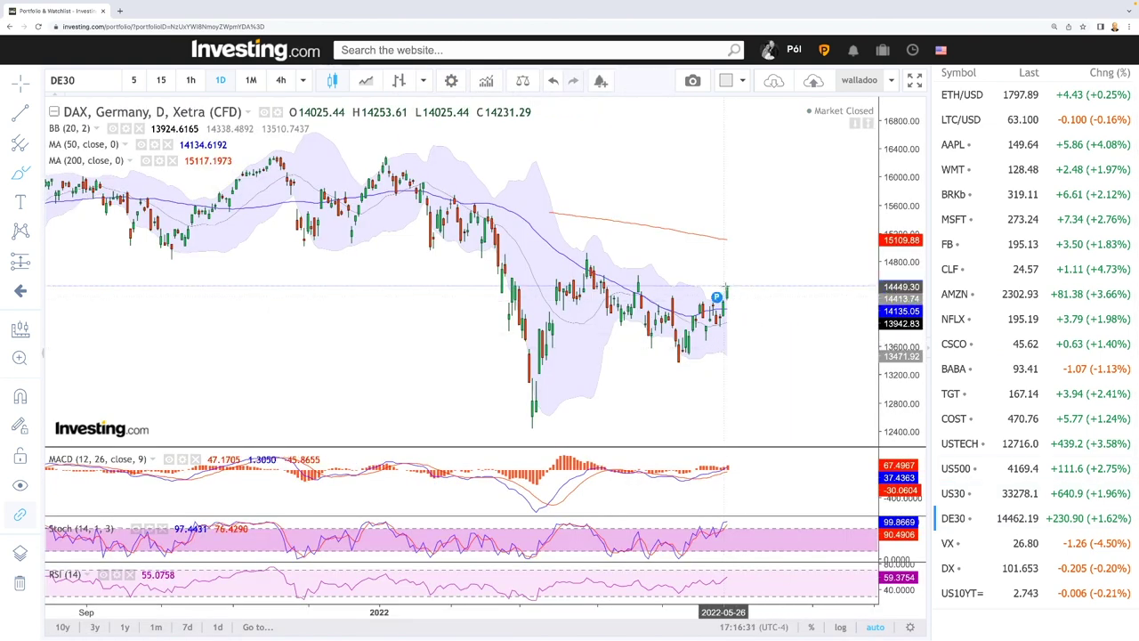
pyautogui.scroll(2, 759, 289)
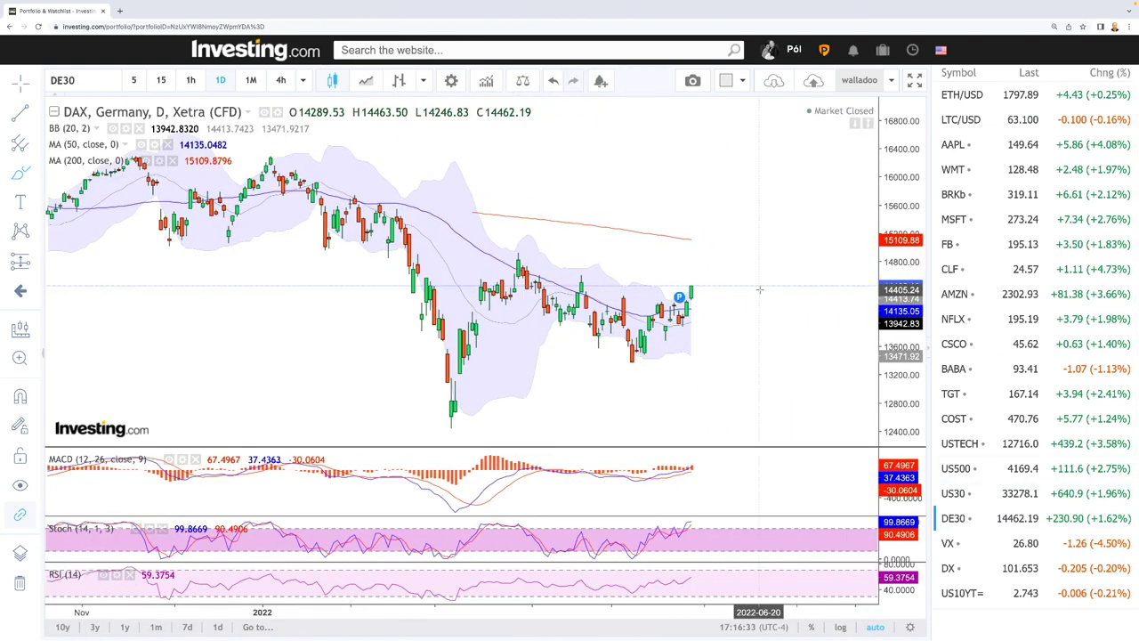
pyautogui.scroll(-2, 758, 289)
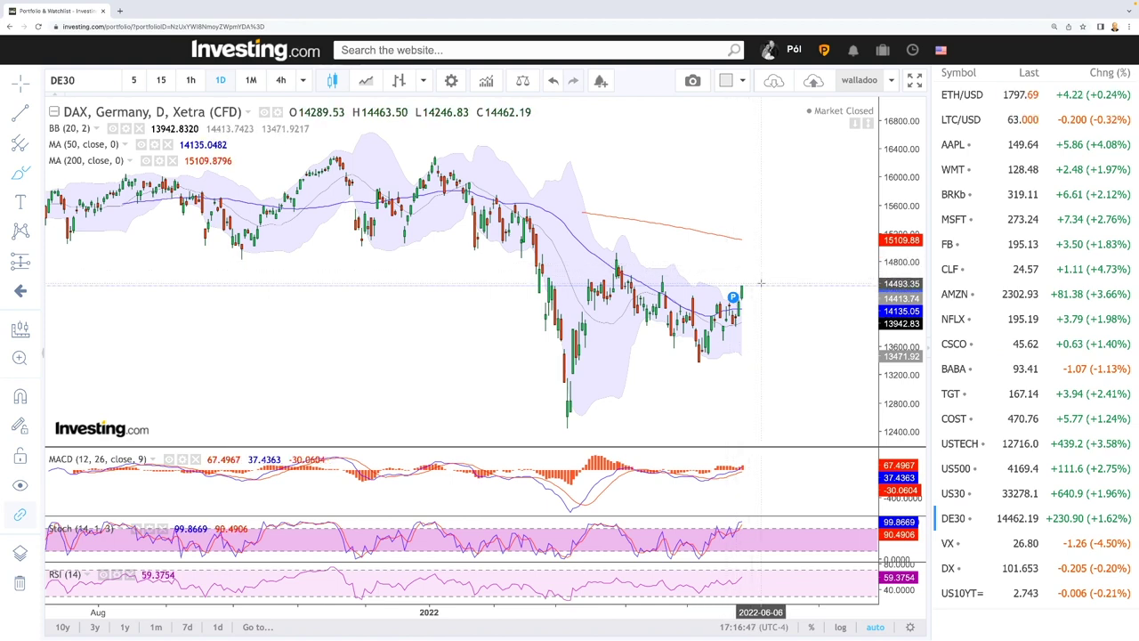
pyautogui.scroll(2, 761, 283)
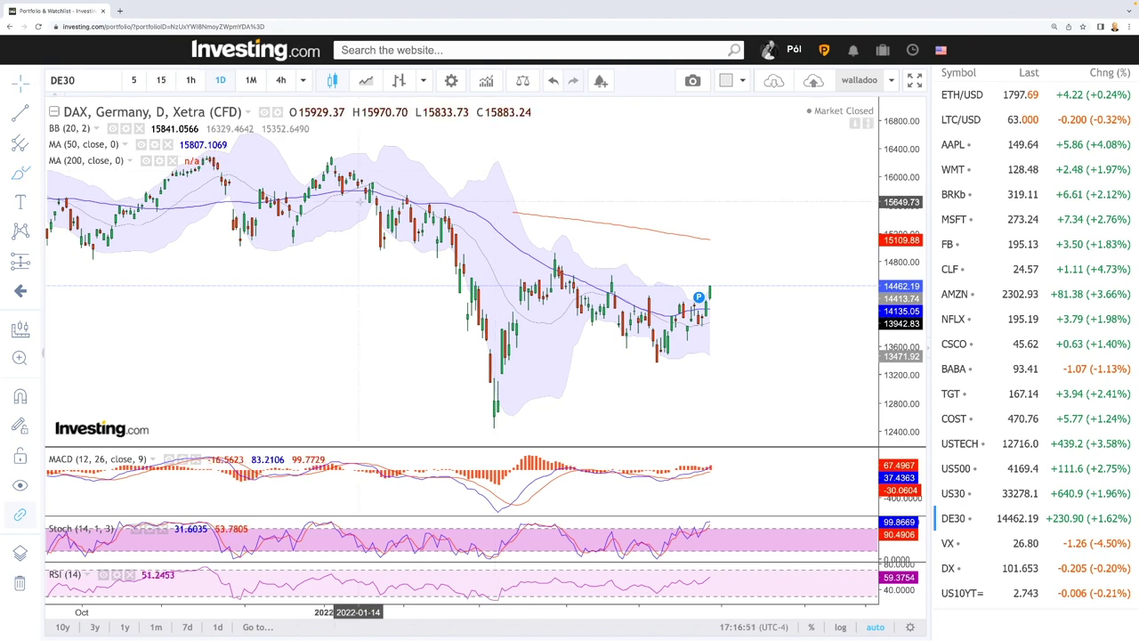
pyautogui.scroll(1, 667, 267)
pyautogui.moveTo(616, 259); pyautogui.dragTo(660, 259)
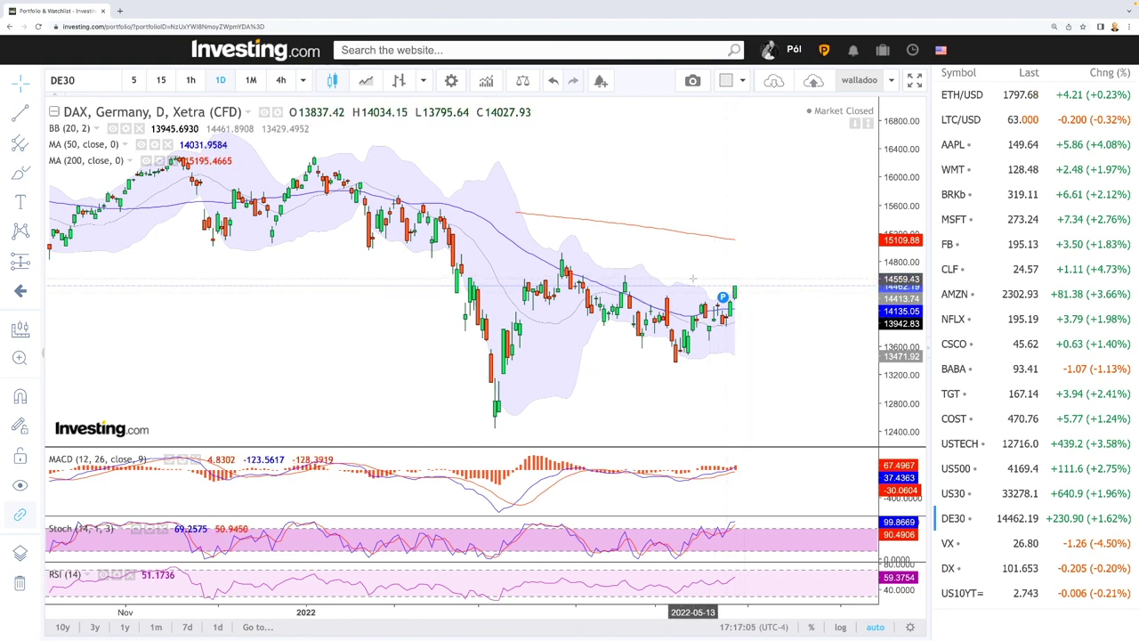
pyautogui.click(20, 172)
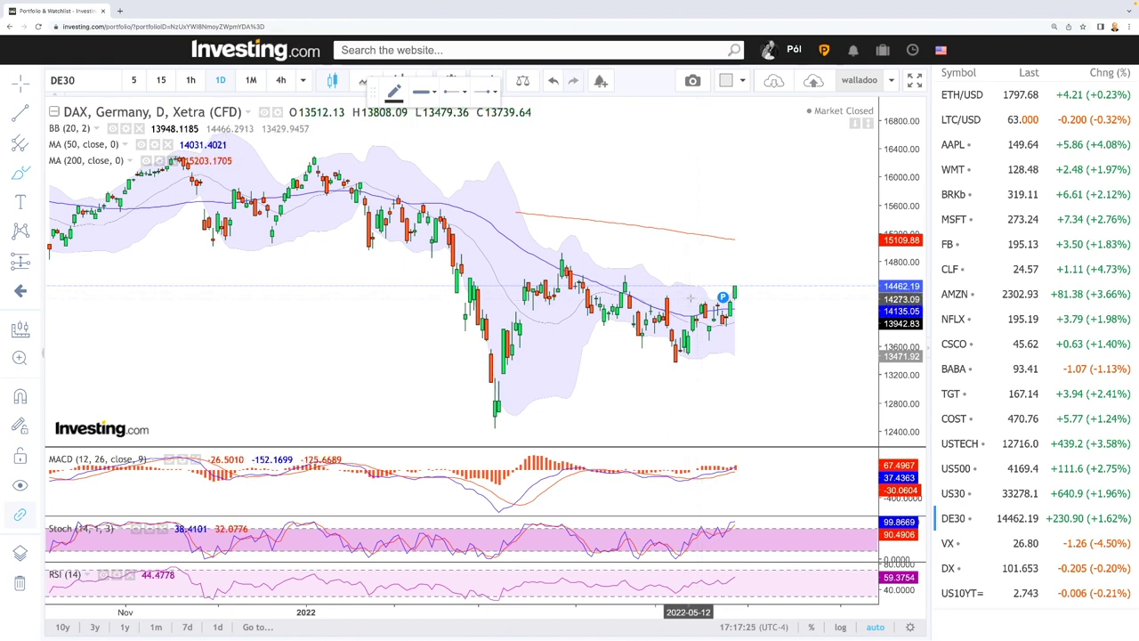
pyautogui.click(566, 253)
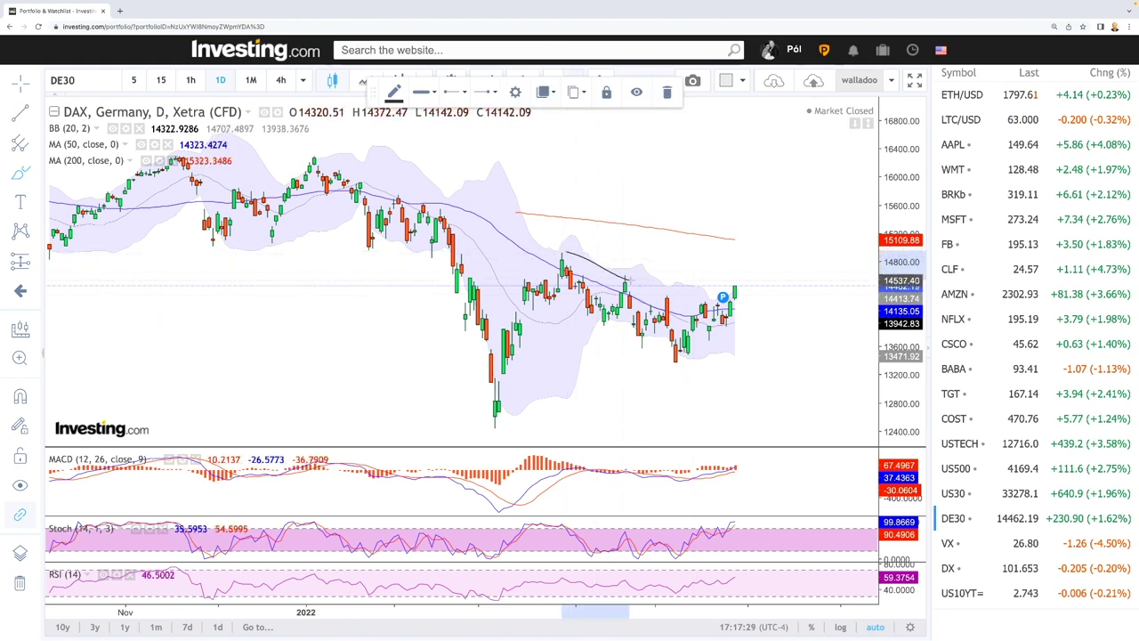
pyautogui.moveTo(674, 299); pyautogui.dragTo(739, 327)
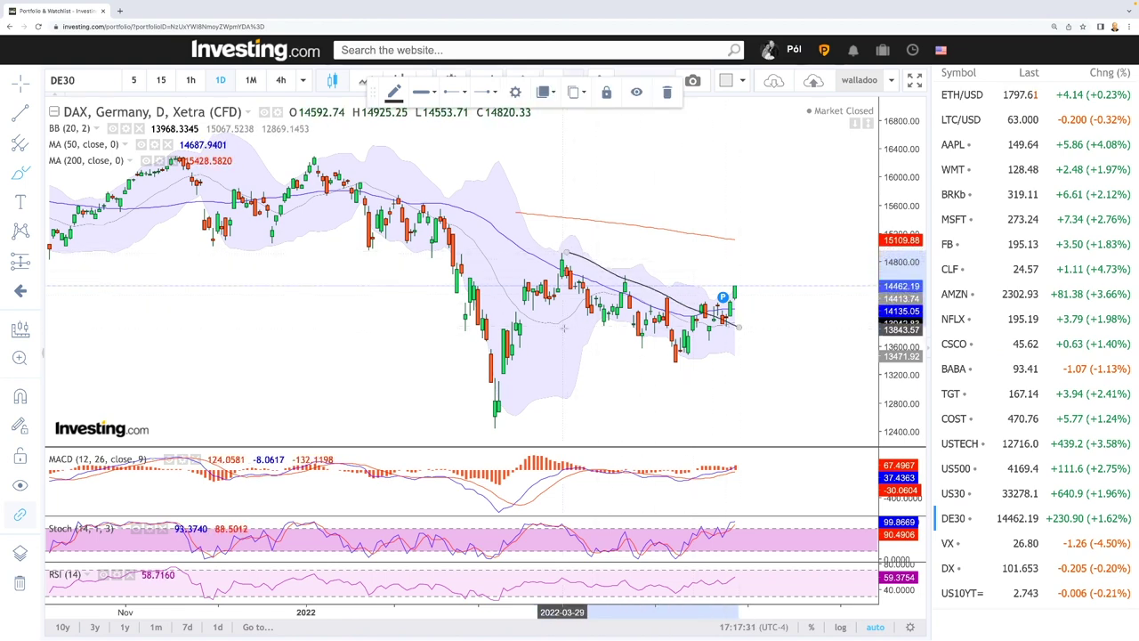
pyautogui.moveTo(546, 294); pyautogui.dragTo(692, 372)
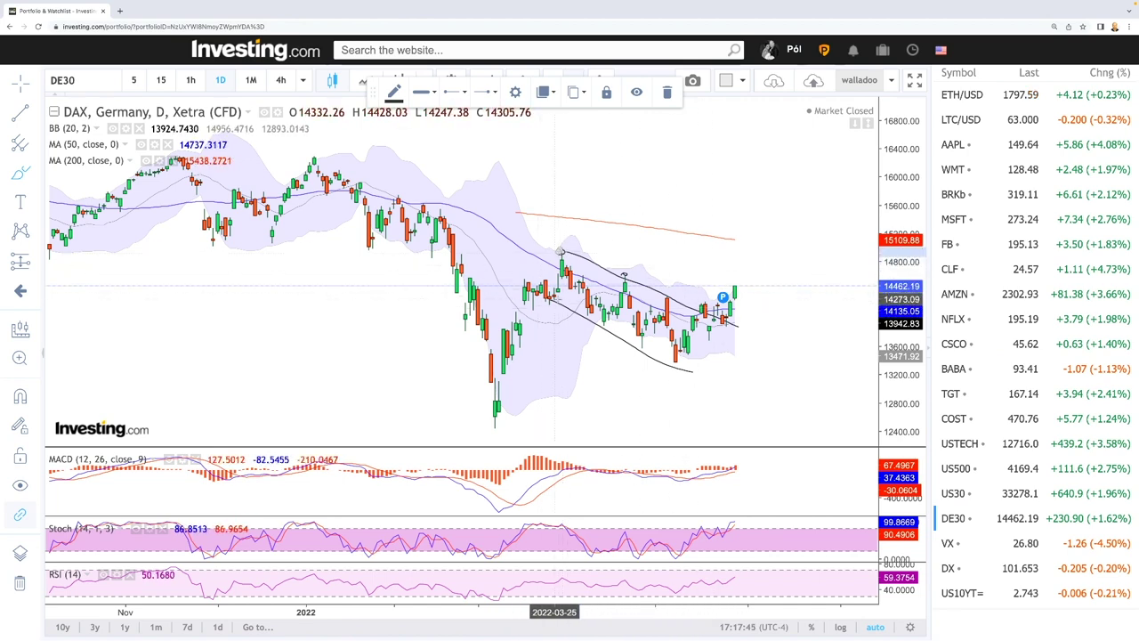
# Brush a downward extension of the DE30 200-day moving average, a falling price path and extensions of both channel lines.
pyautogui.click(735, 239)
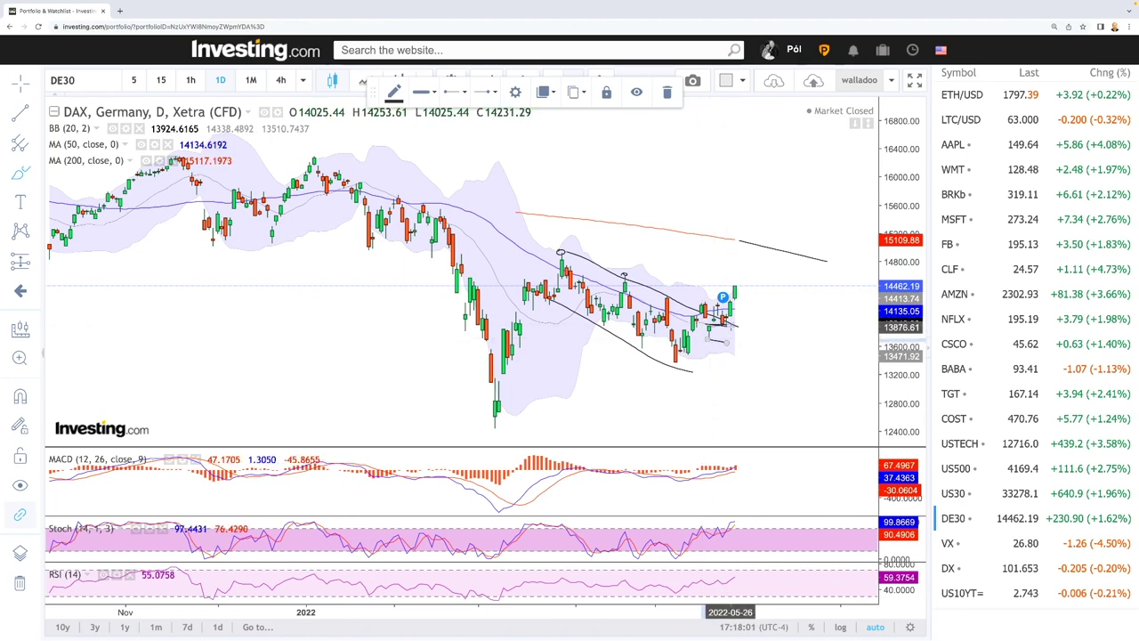
pyautogui.moveTo(729, 330); pyautogui.dragTo(758, 392)
pyautogui.moveTo(696, 370); pyautogui.dragTo(772, 408)
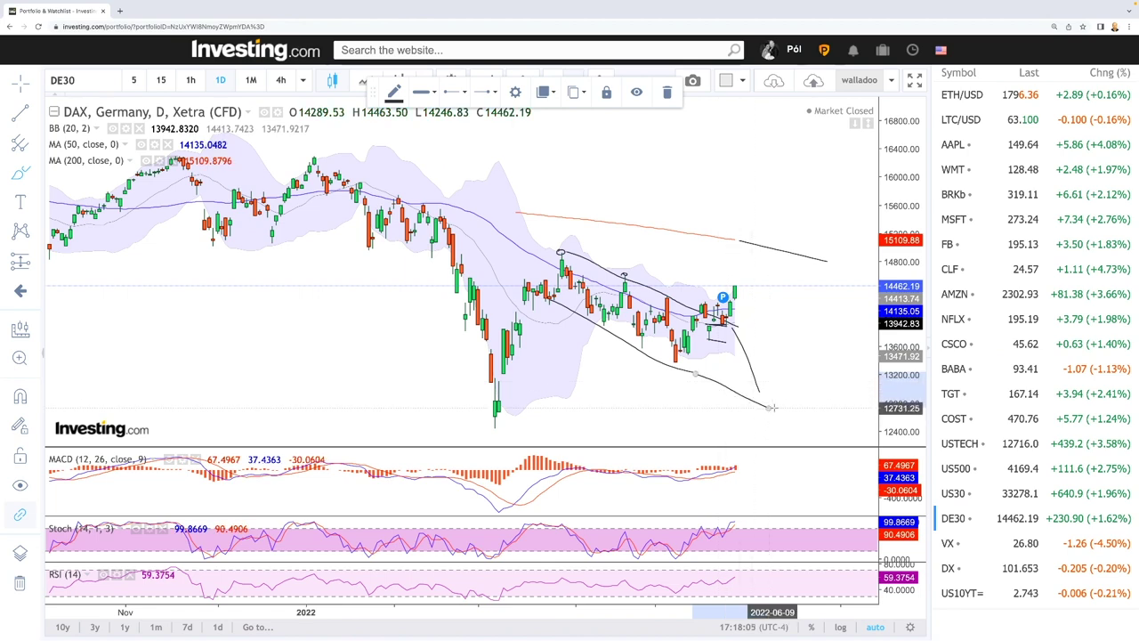
pyautogui.click(737, 327)
pyautogui.moveTo(769, 339); pyautogui.dragTo(793, 348)
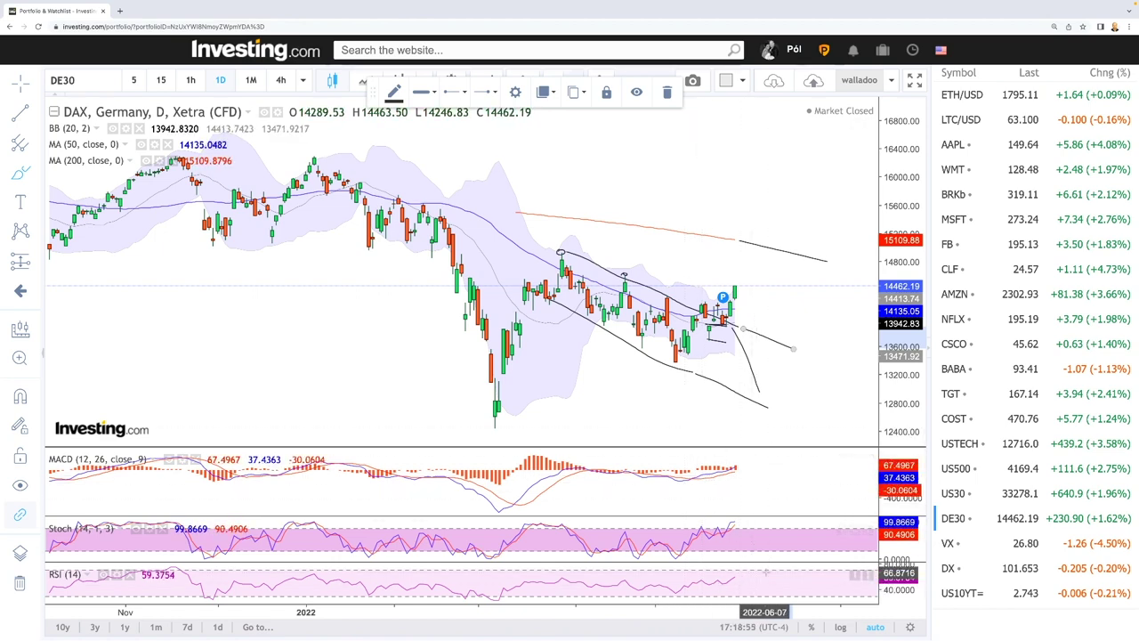
# On the VX daily chart, circle the two recent lows and brush a 200-day moving average extension with a price path dipping to it and rising.
pyautogui.click(969, 543)
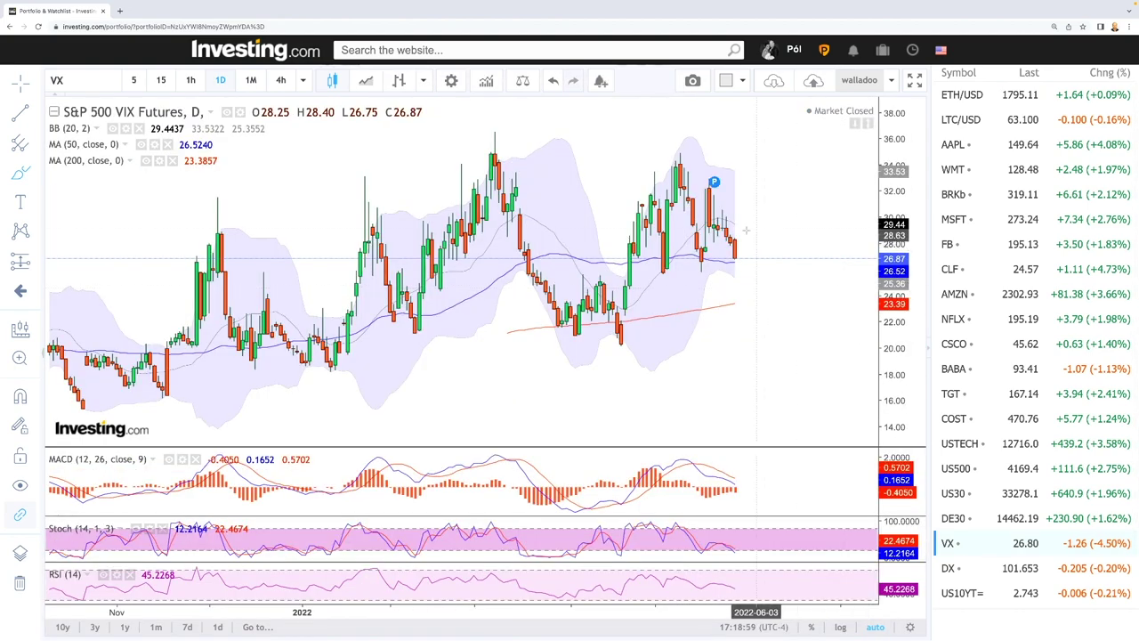
pyautogui.scroll(2, 723, 197)
pyautogui.scroll(-5, 722, 210)
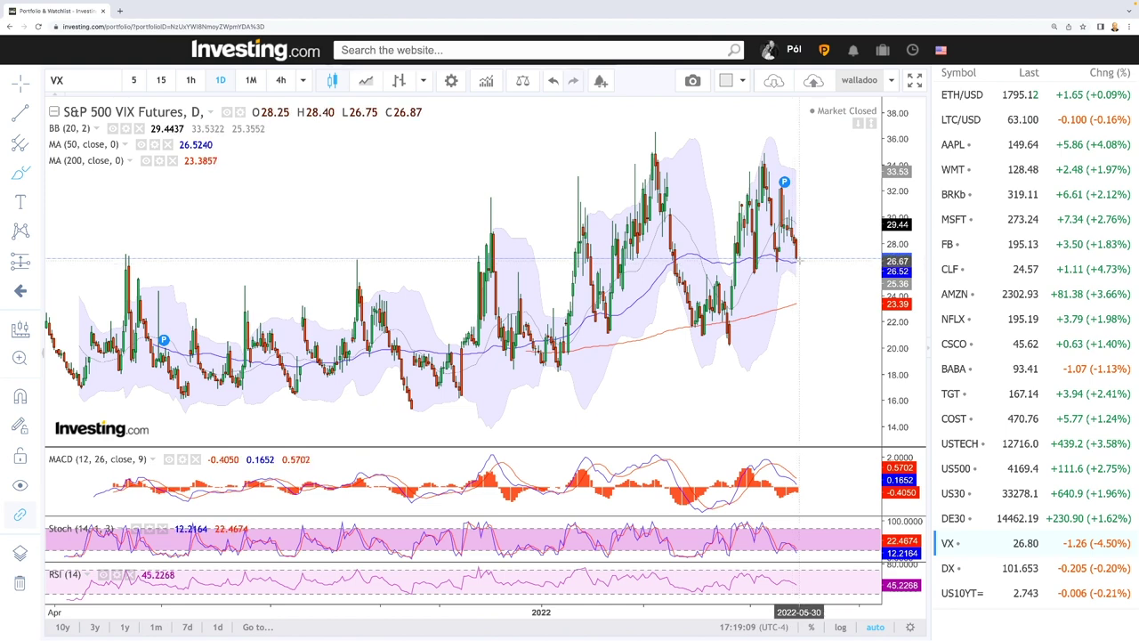
pyautogui.click(749, 260)
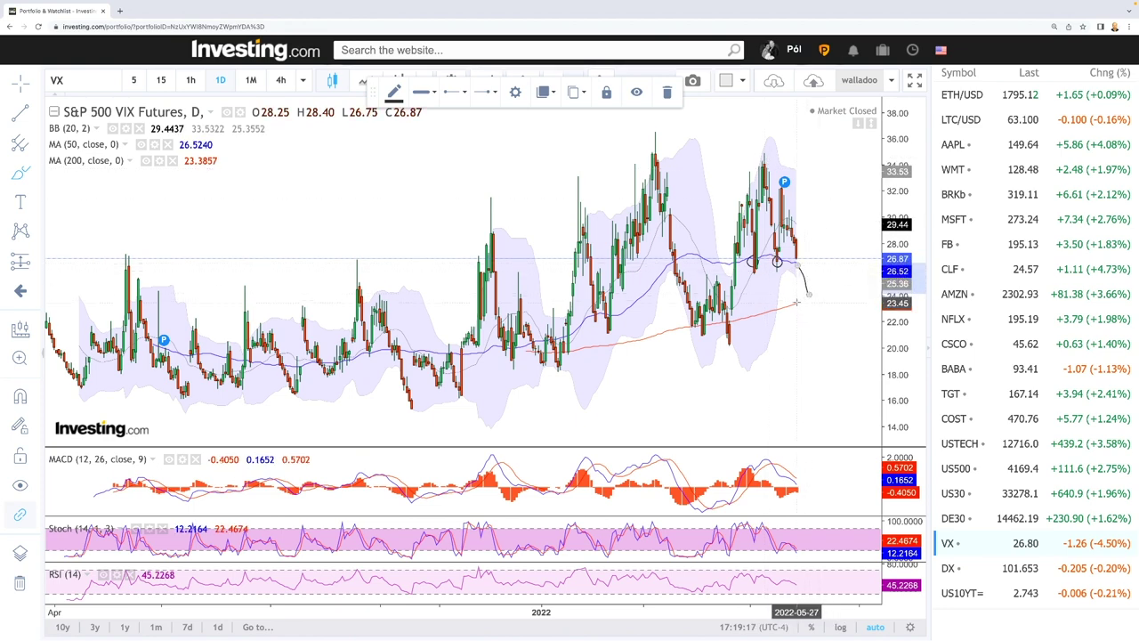
pyautogui.moveTo(798, 302); pyautogui.dragTo(858, 285)
pyautogui.moveTo(798, 266)
pyautogui.mouseDown()
pyautogui.moveTo(810, 297)
pyautogui.moveTo(870, 167)
pyautogui.mouseUp()
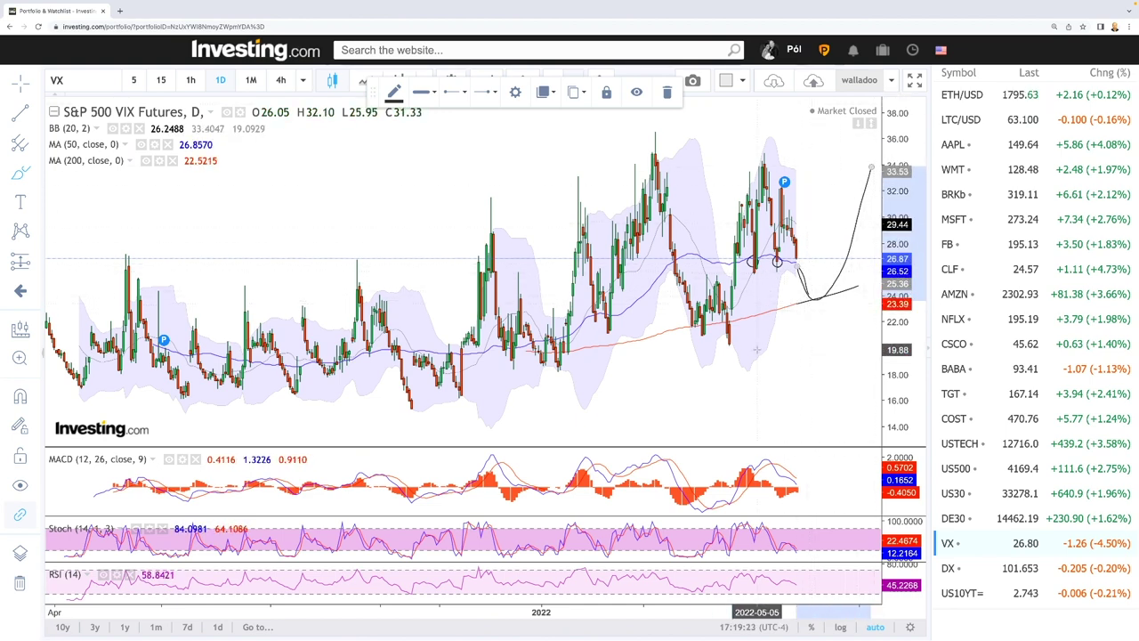
# Brush a rounded channel above and below VX prices from late 2020 to mid-2022, and review it at long-term and closer ranges.
pyautogui.scroll(-6, 767, 350)
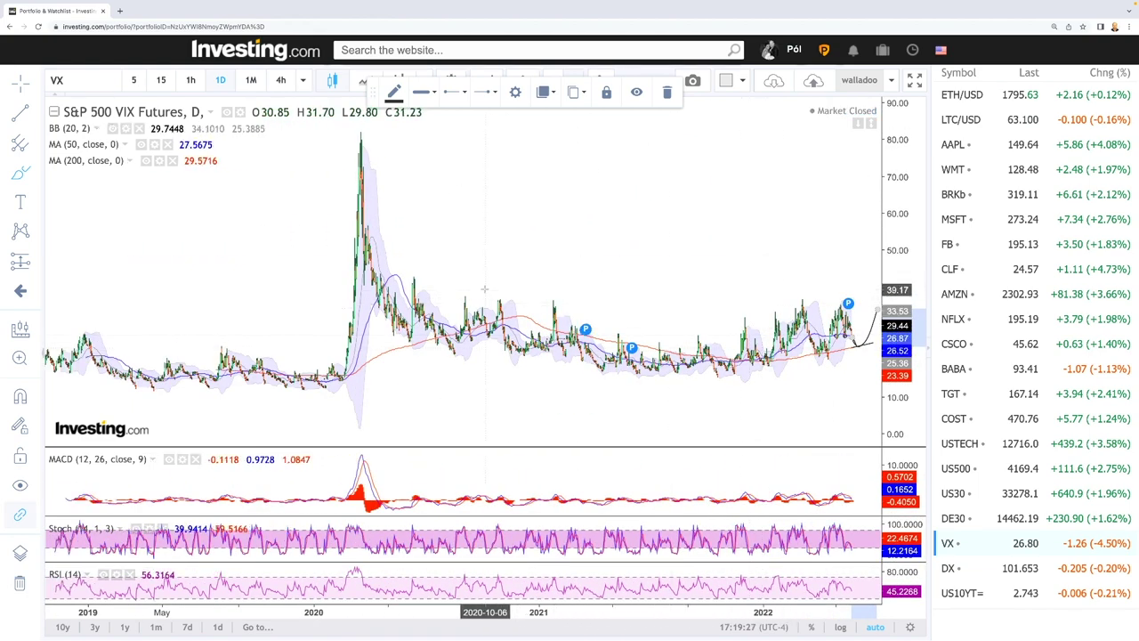
pyautogui.moveTo(474, 294)
pyautogui.mouseDown()
pyautogui.moveTo(654, 336)
pyautogui.moveTo(738, 333)
pyautogui.moveTo(862, 283)
pyautogui.mouseUp()
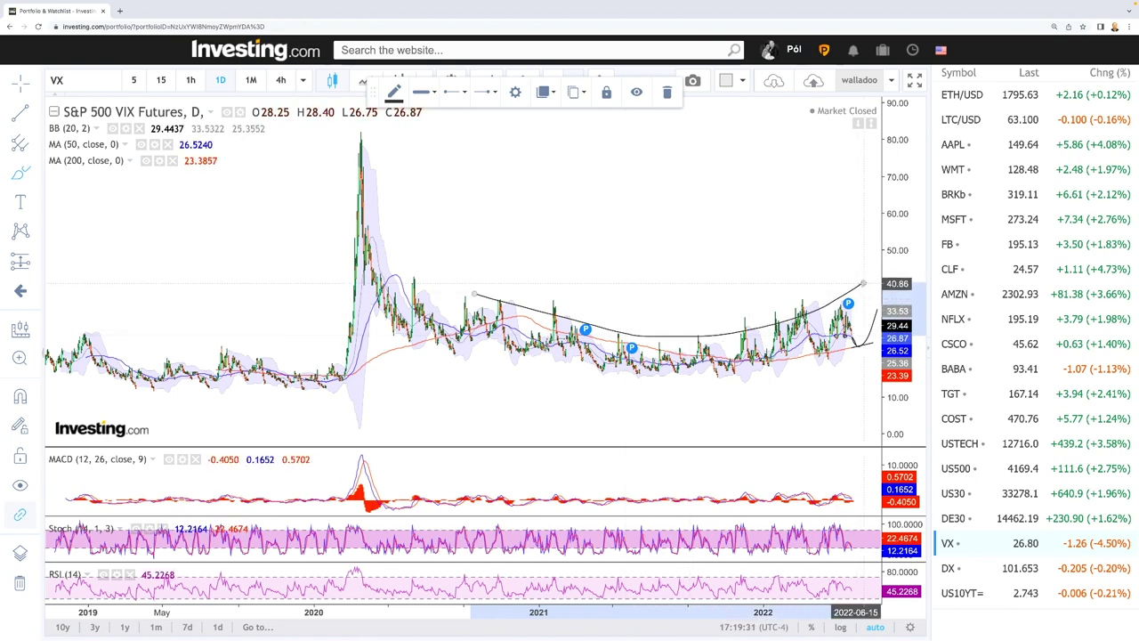
pyautogui.moveTo(465, 343)
pyautogui.mouseDown()
pyautogui.moveTo(644, 385)
pyautogui.moveTo(803, 365)
pyautogui.moveTo(858, 342)
pyautogui.mouseUp()
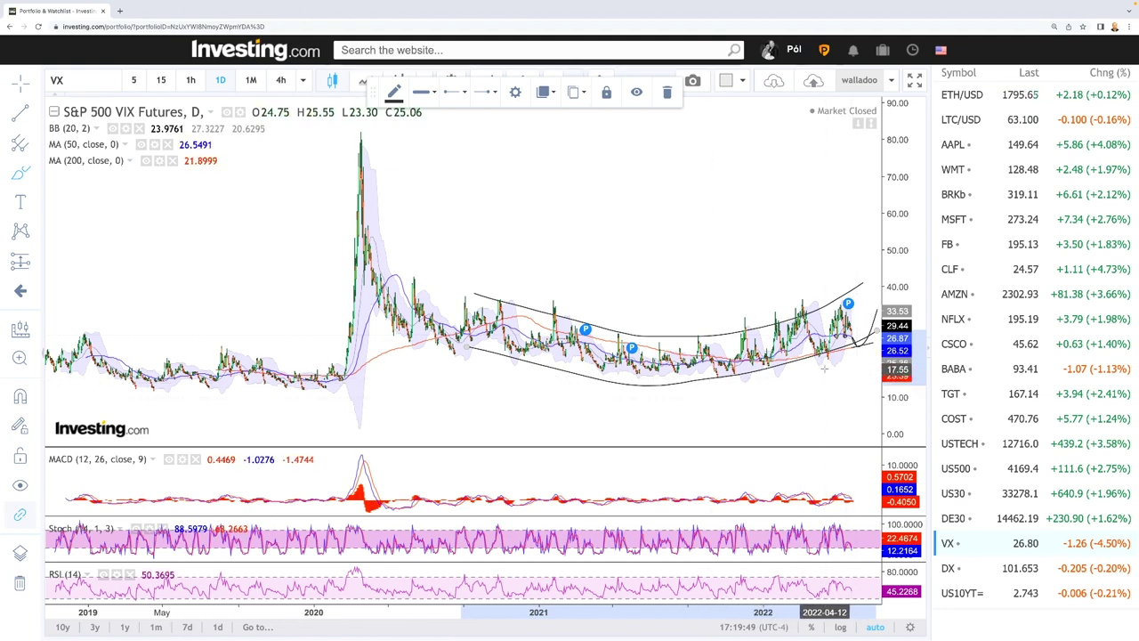
pyautogui.scroll(1, 840, 360)
pyautogui.scroll(1, 840, 360)
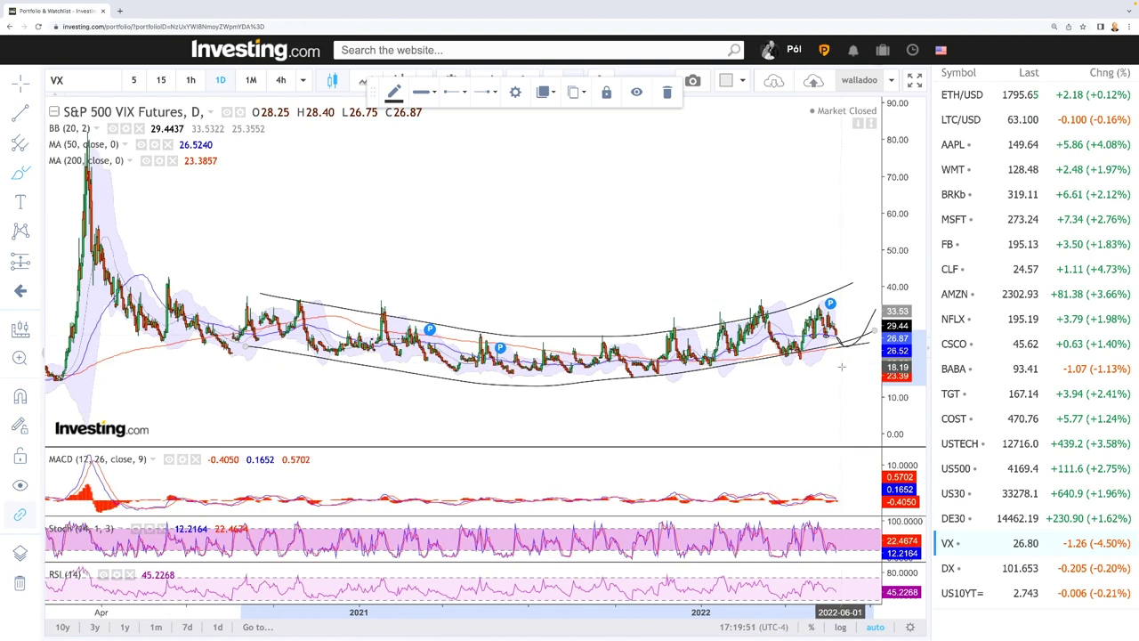
pyautogui.scroll(2, 841, 367)
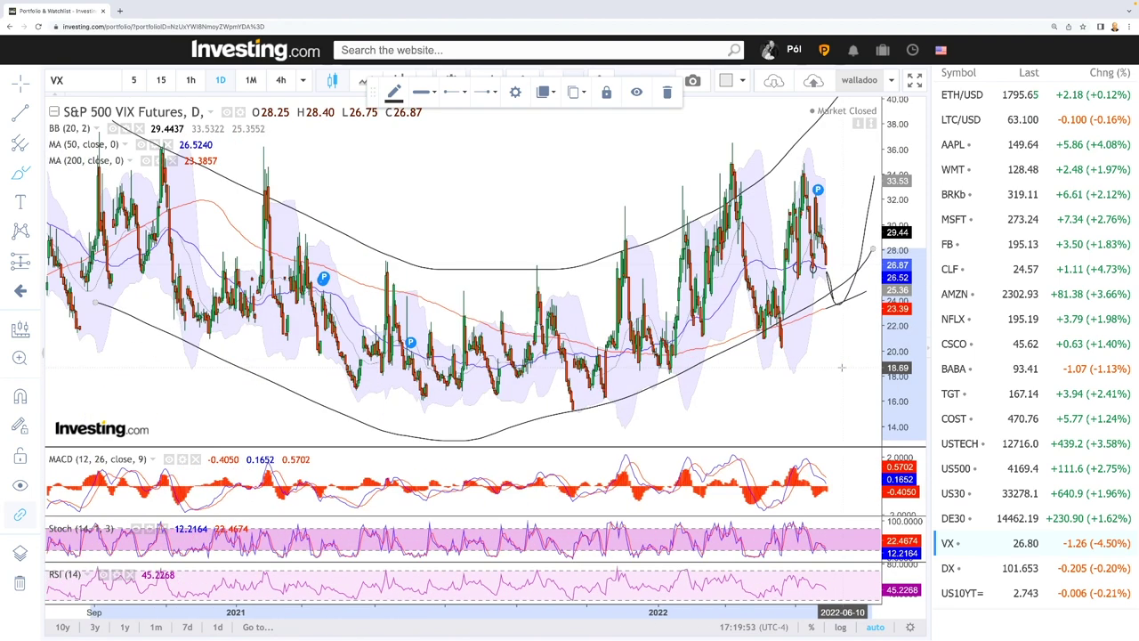
pyautogui.scroll(-2, 840, 366)
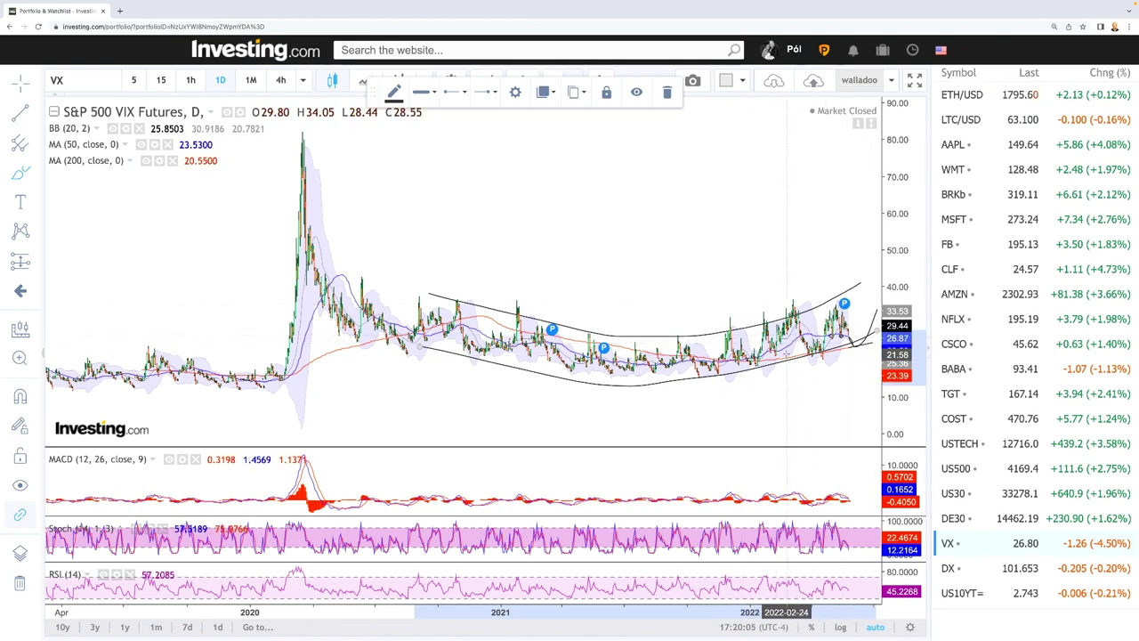
pyautogui.scroll(3, 811, 403)
pyautogui.scroll(2, 812, 403)
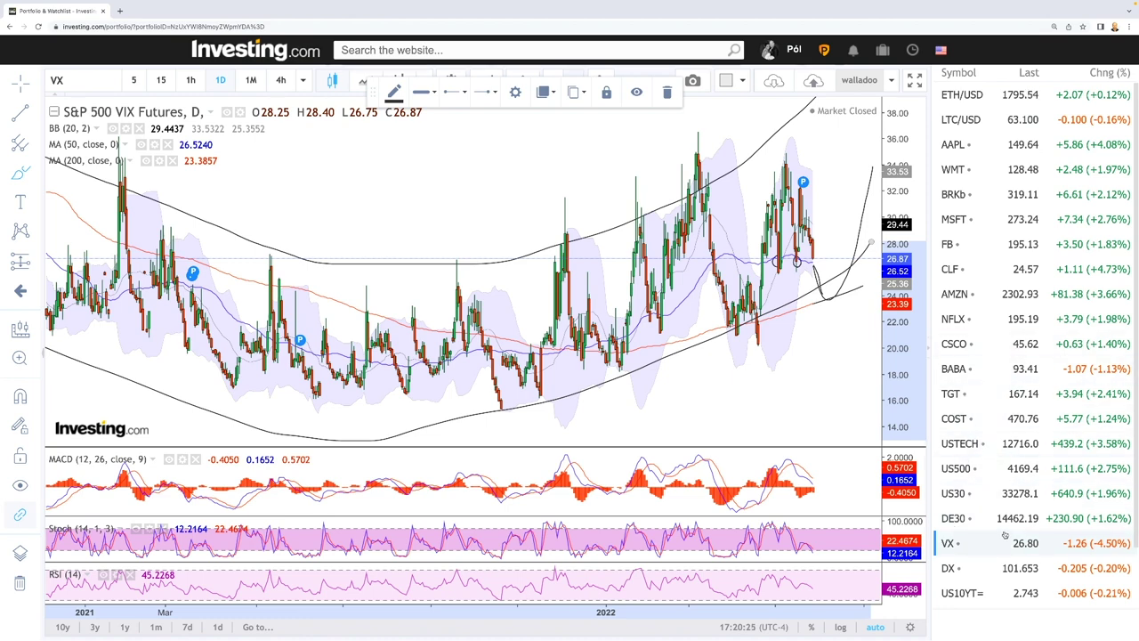
# On the US10YT= daily chart, brush flattening extensions of both moving averages and a falling price path from the circled latest lows.
pyautogui.click(978, 591)
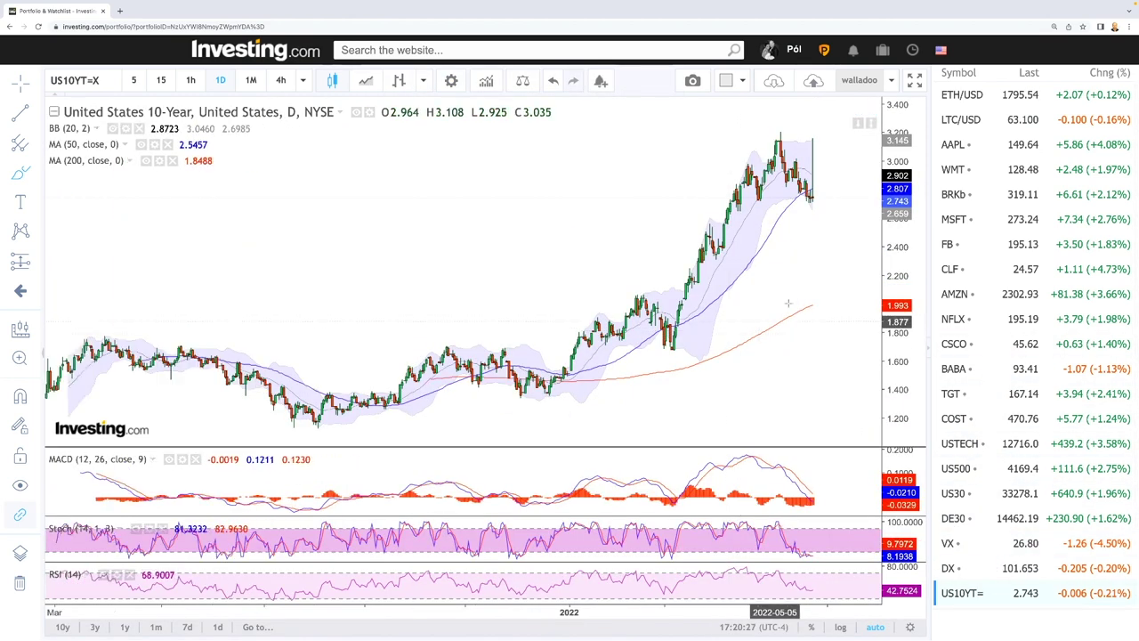
pyautogui.scroll(5, 809, 226)
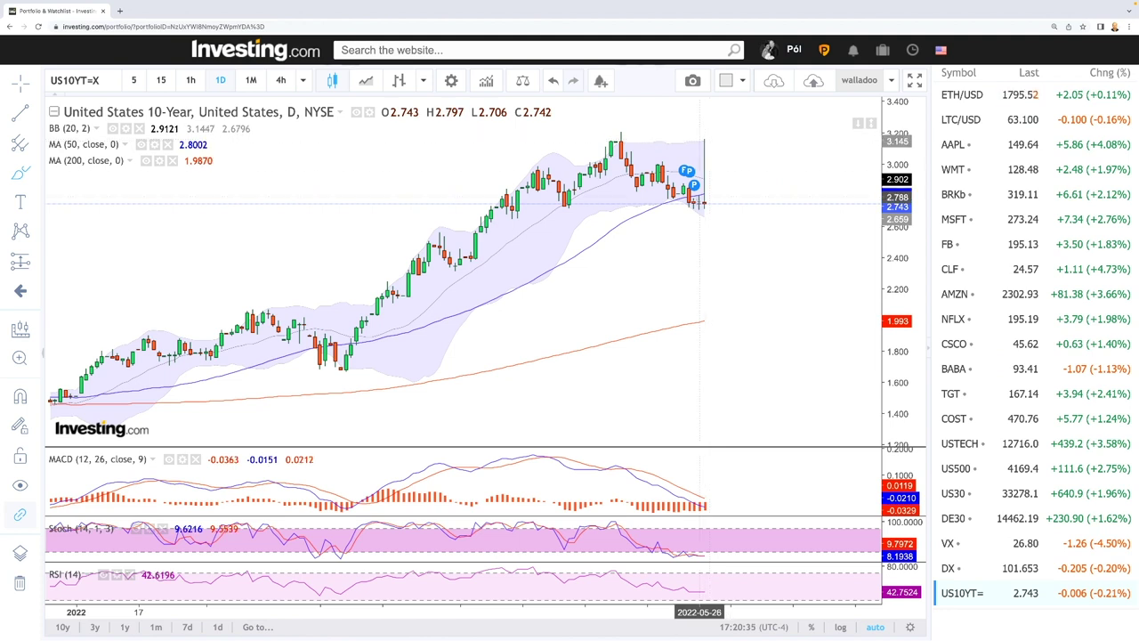
pyautogui.click(704, 194)
pyautogui.click(771, 179)
pyautogui.click(710, 321)
pyautogui.click(807, 301)
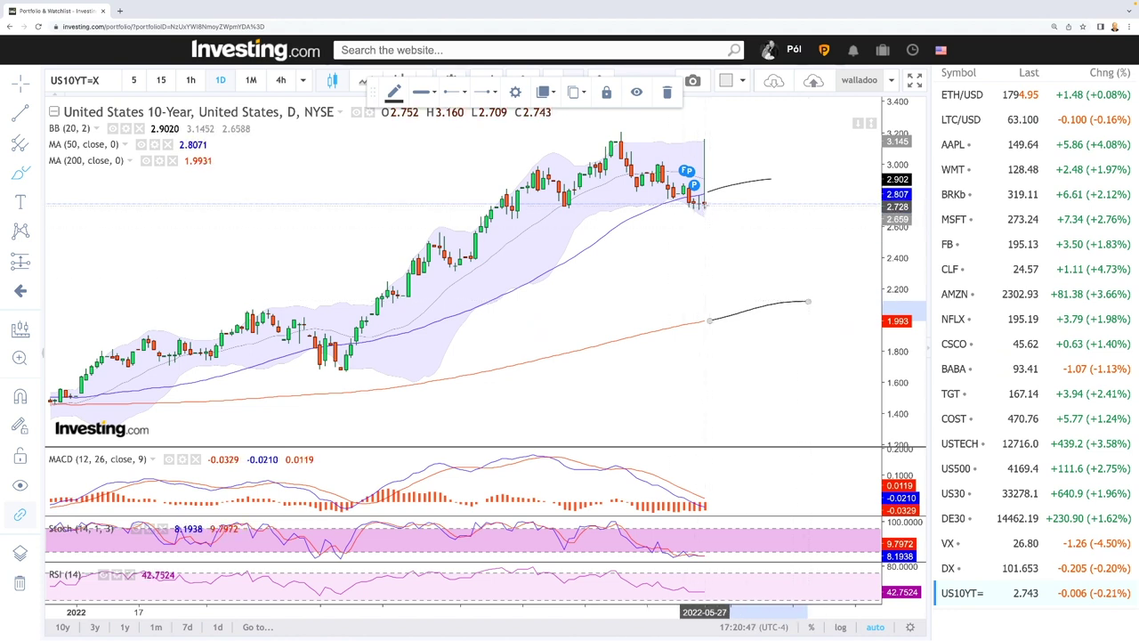
pyautogui.click(696, 206)
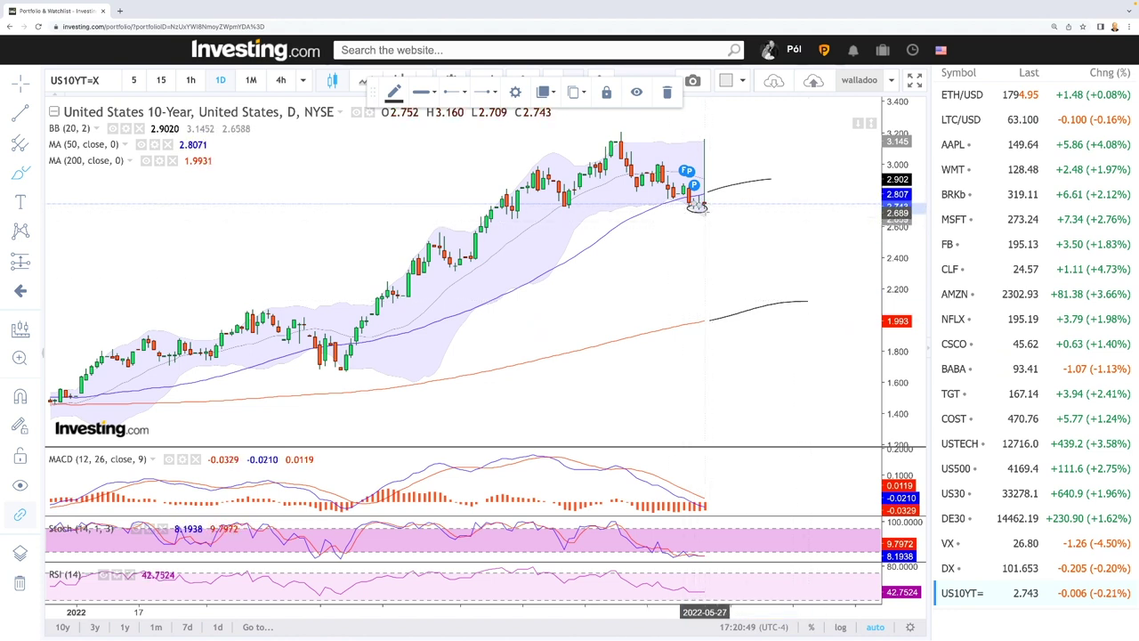
pyautogui.click(746, 263)
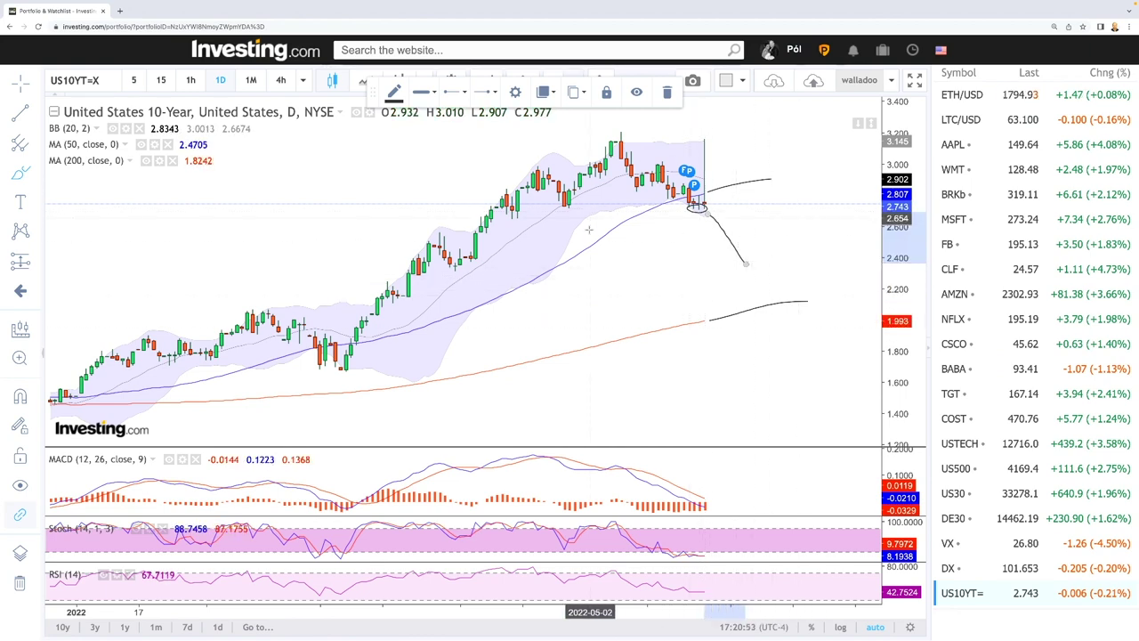
# Add a Fib Retracement to US10YT= from the December 2021 low at 1.359 up to the 2022 high at 3.214.
pyautogui.scroll(-5, 593, 195)
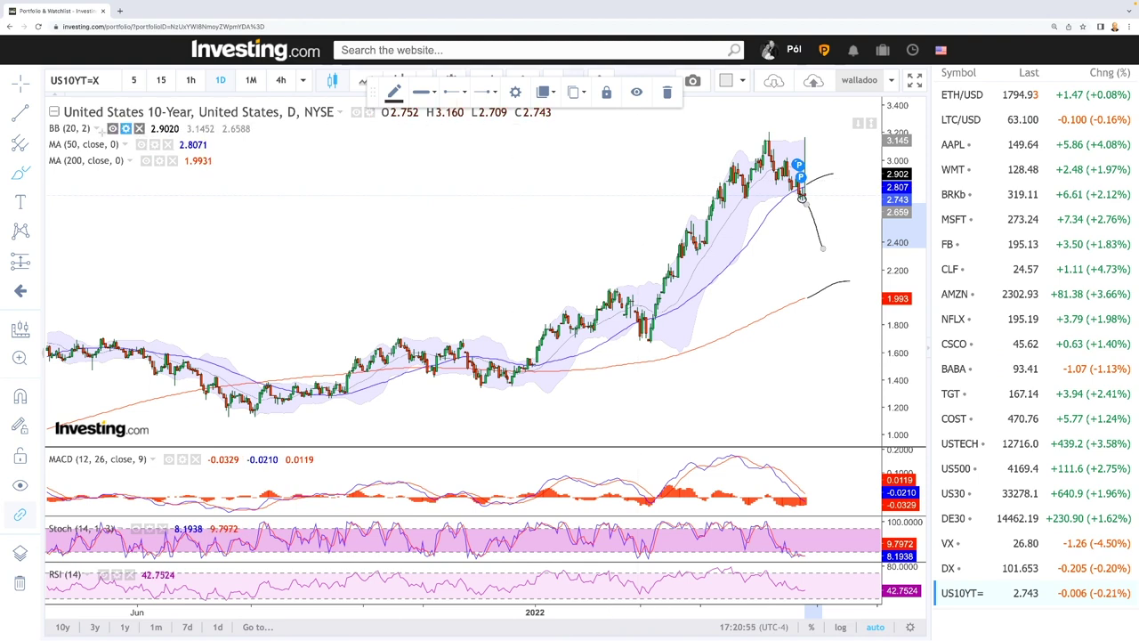
pyautogui.click(29, 145)
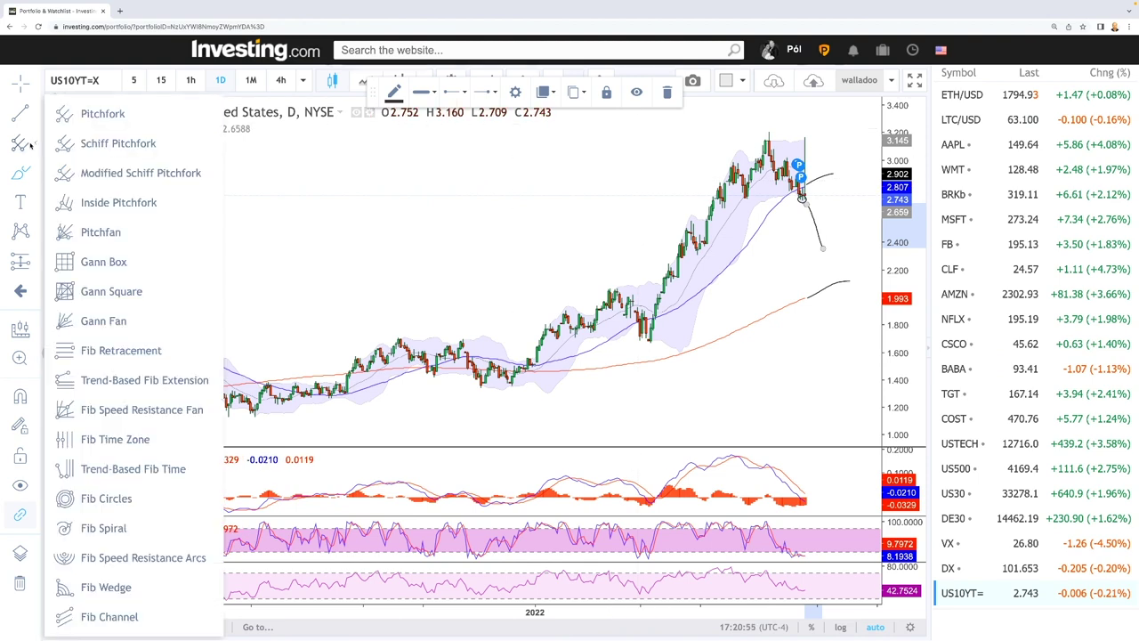
pyautogui.click(134, 352)
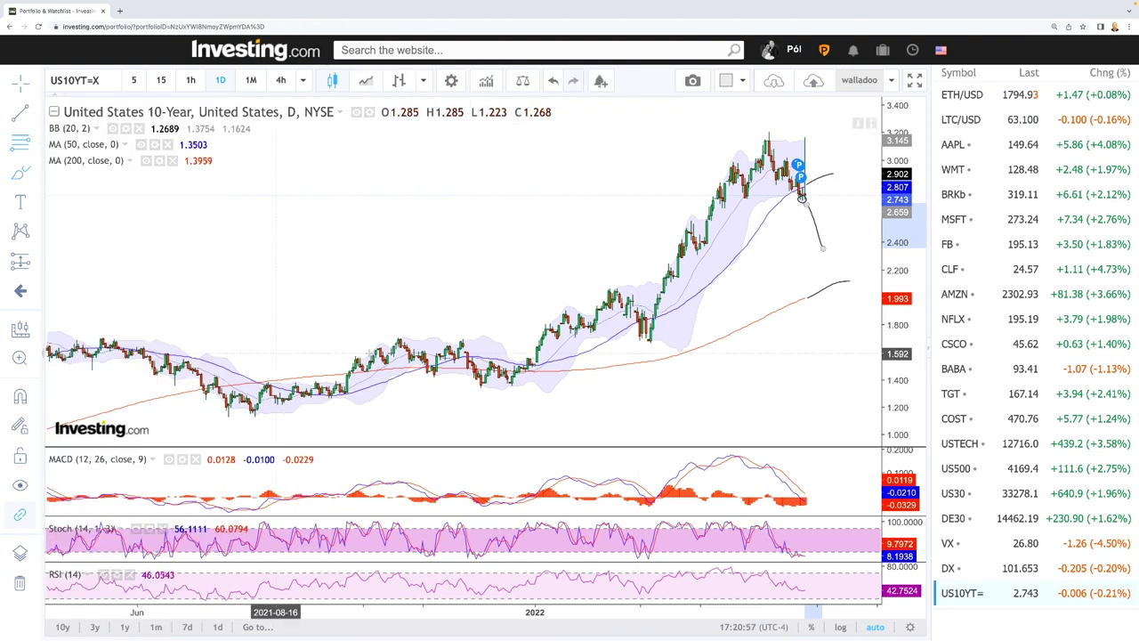
pyautogui.click(512, 385)
pyautogui.click(853, 131)
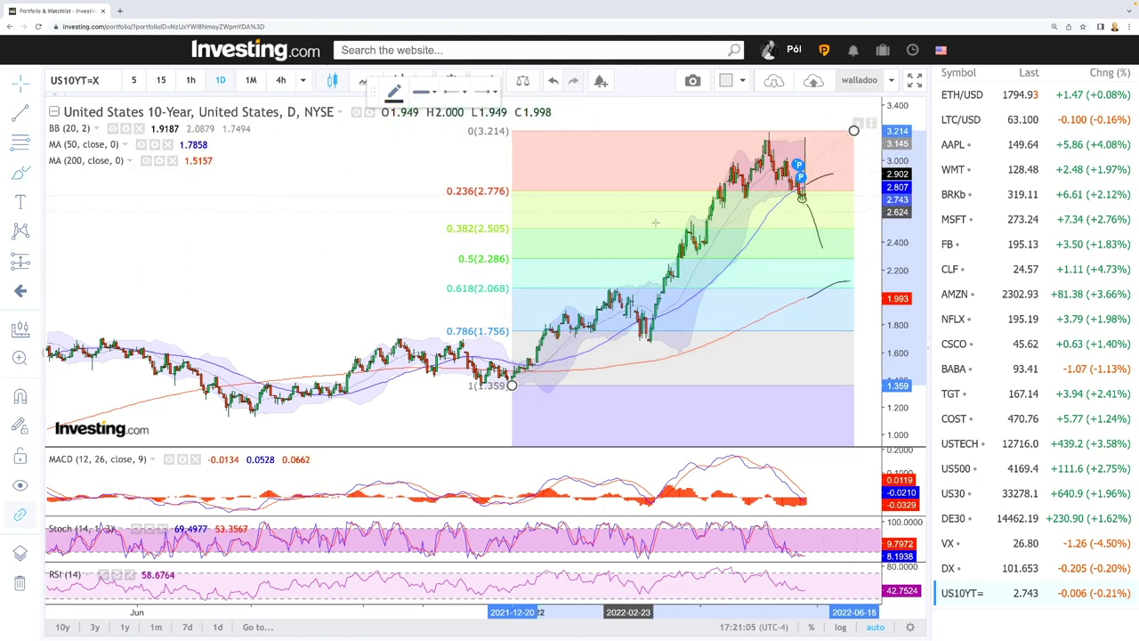
# Brush a continuation from the end of the falling US10YT= price path.
pyautogui.click(822, 247)
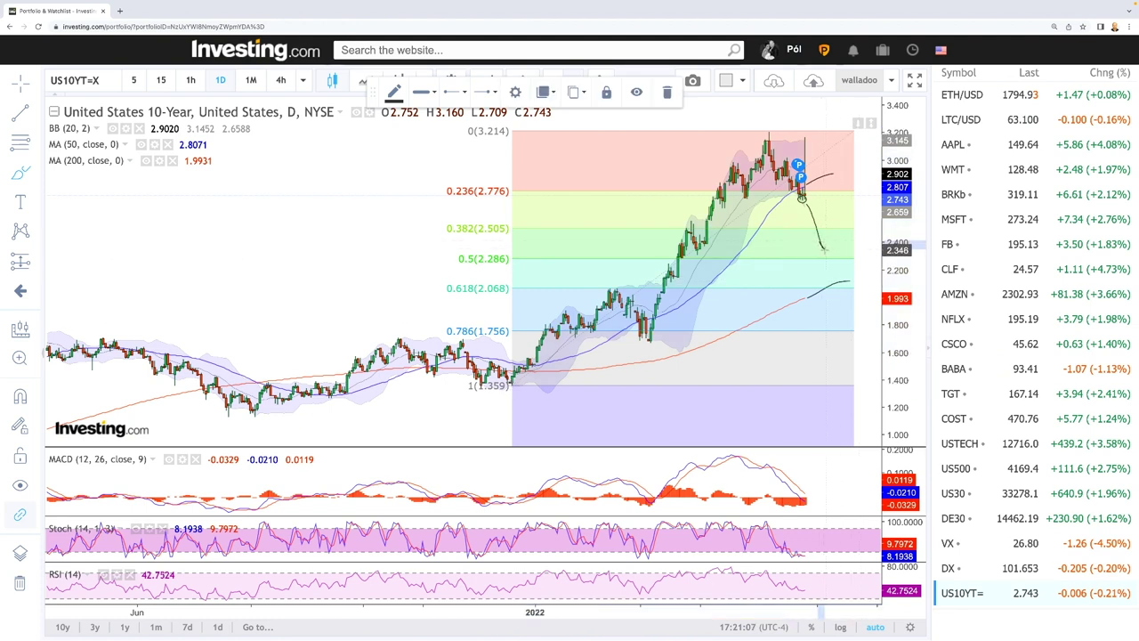